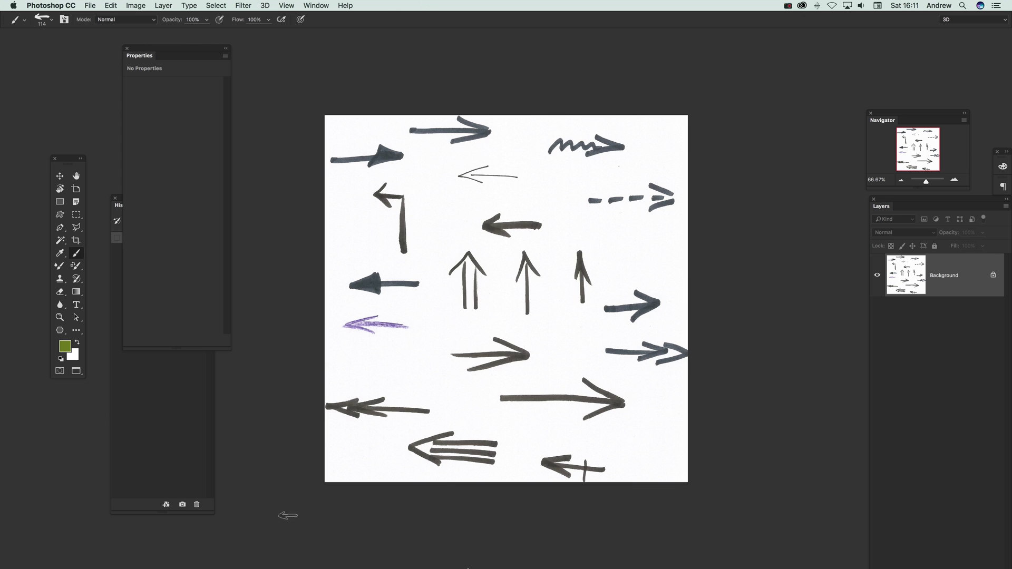
left_click(88, 6)
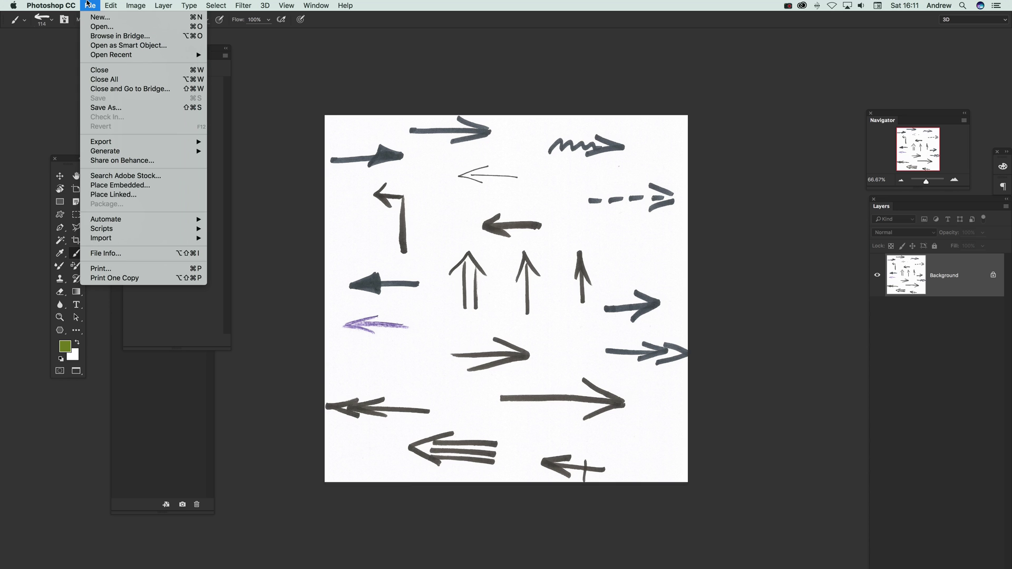
mouse_move(130, 240)
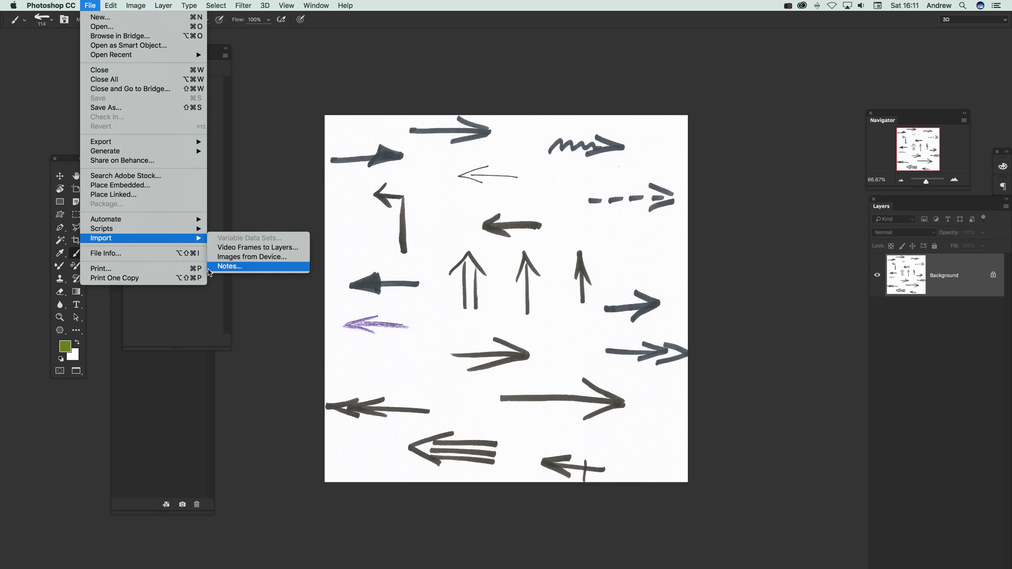
left_click(379, 156)
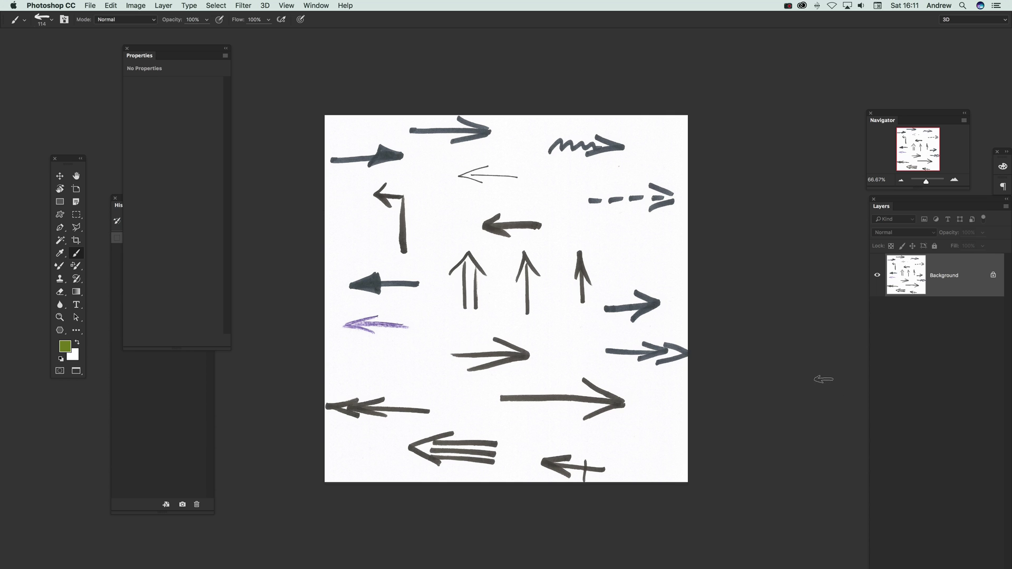
- Copy the short, thick left-pointing arrow near the middle of the scanned sheet using a rectangular marquee selection
left_click(77, 215)
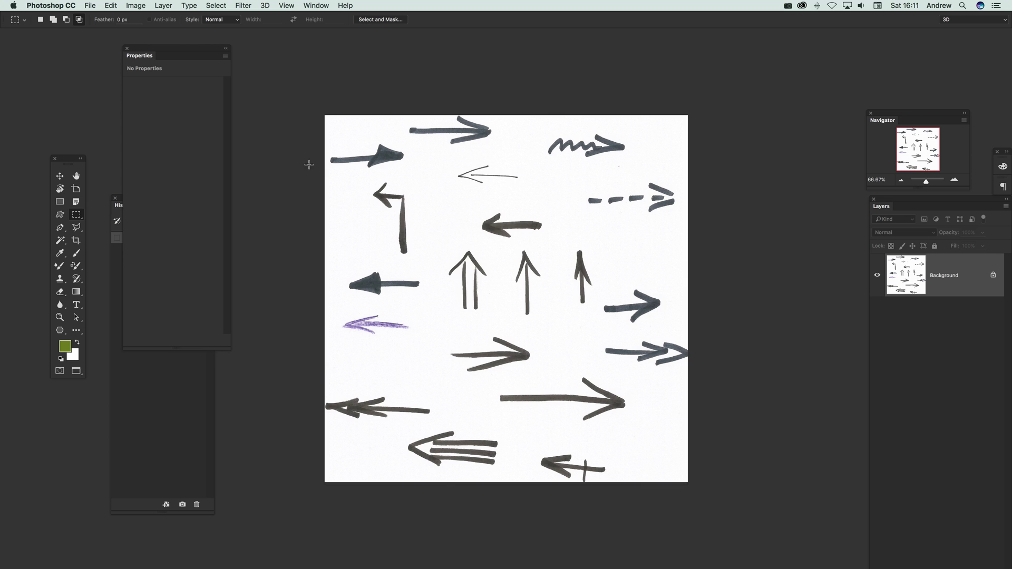
left_click_drag(467, 203, 551, 247)
left_click(112, 5)
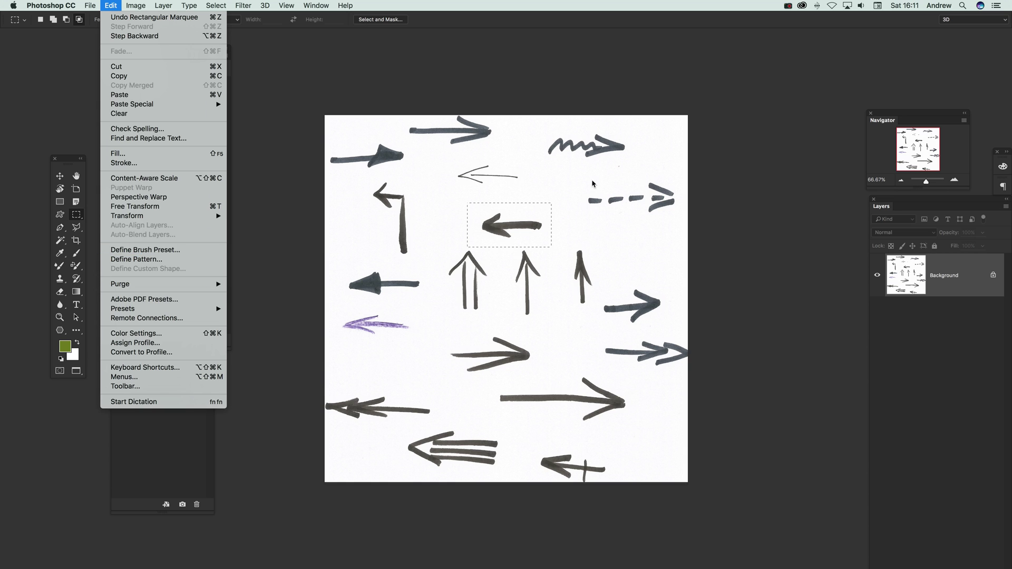
left_click(548, 224)
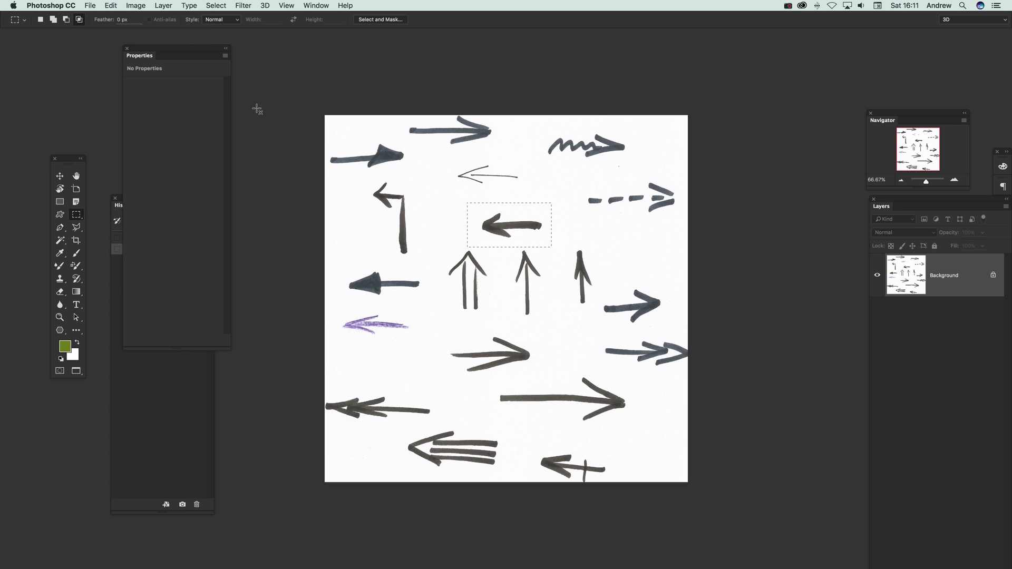
- Paste the copied arrow into a new document and flatten the image
left_click(101, 6)
left_click(101, 18)
left_click(527, 206)
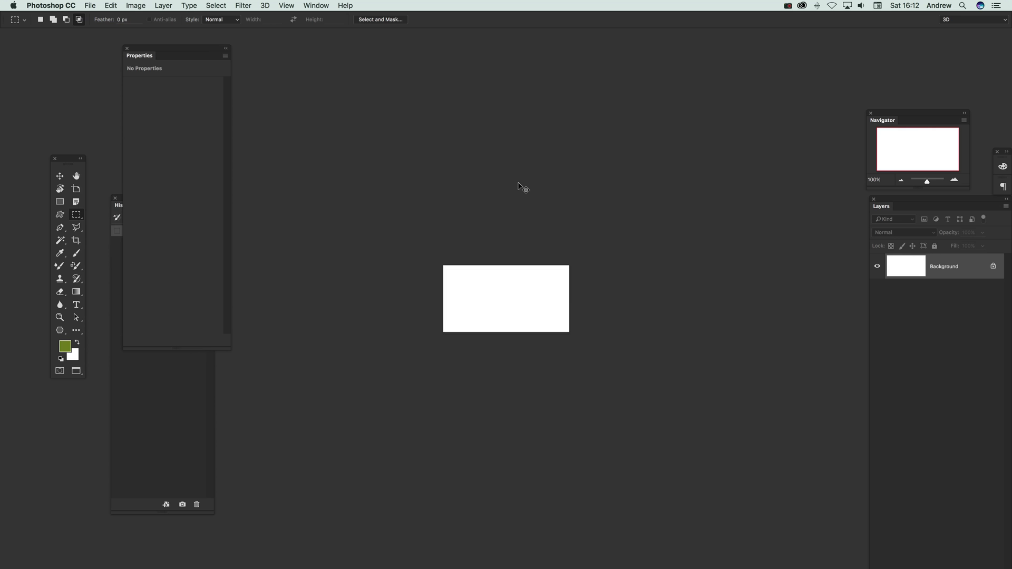
key("super+v")
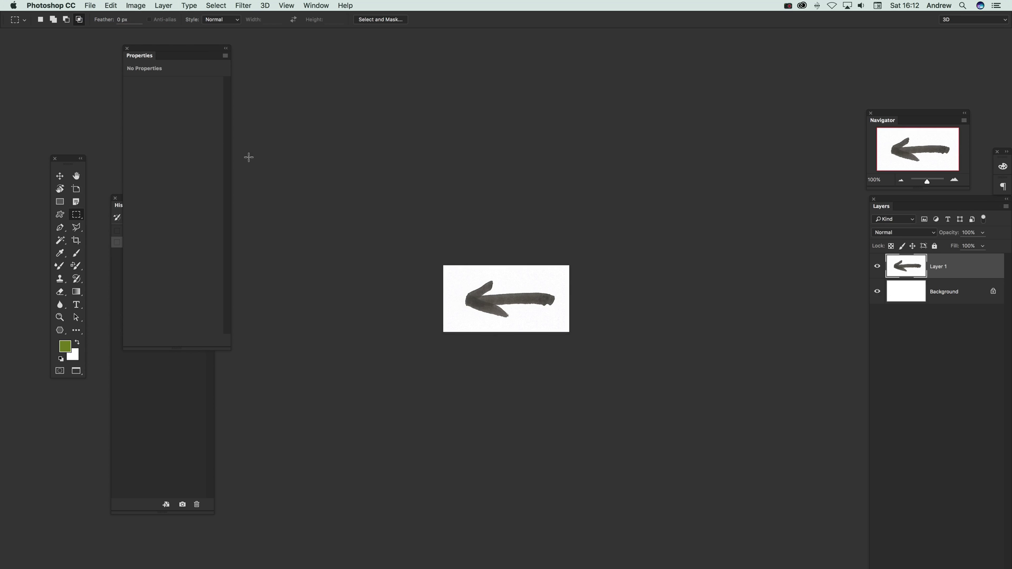
left_click(161, 5)
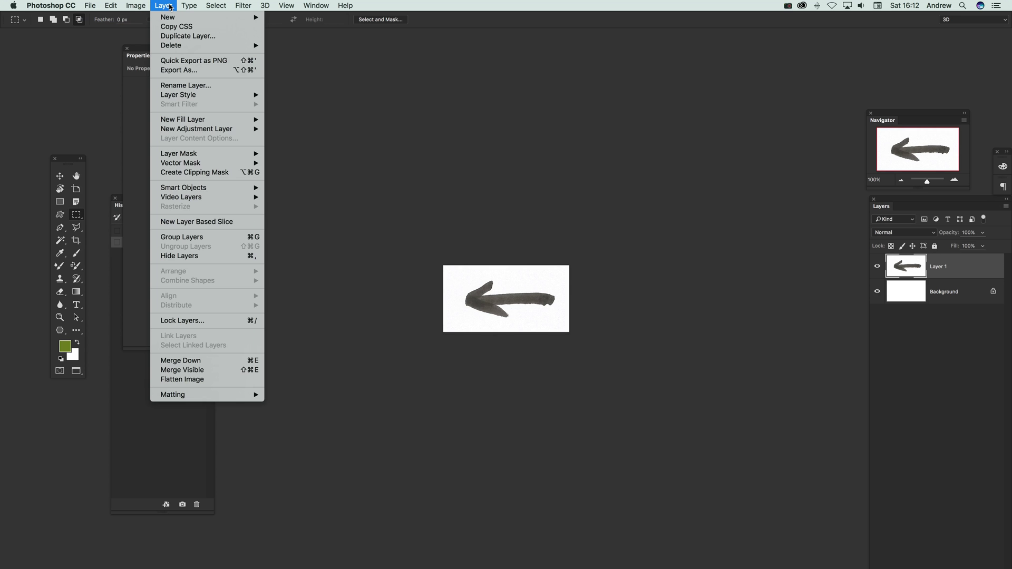
left_click(187, 379)
- Select only the arrow with Select and Mask by brushing over the white background, inverting it, and outputting to a selection
left_click(223, 7)
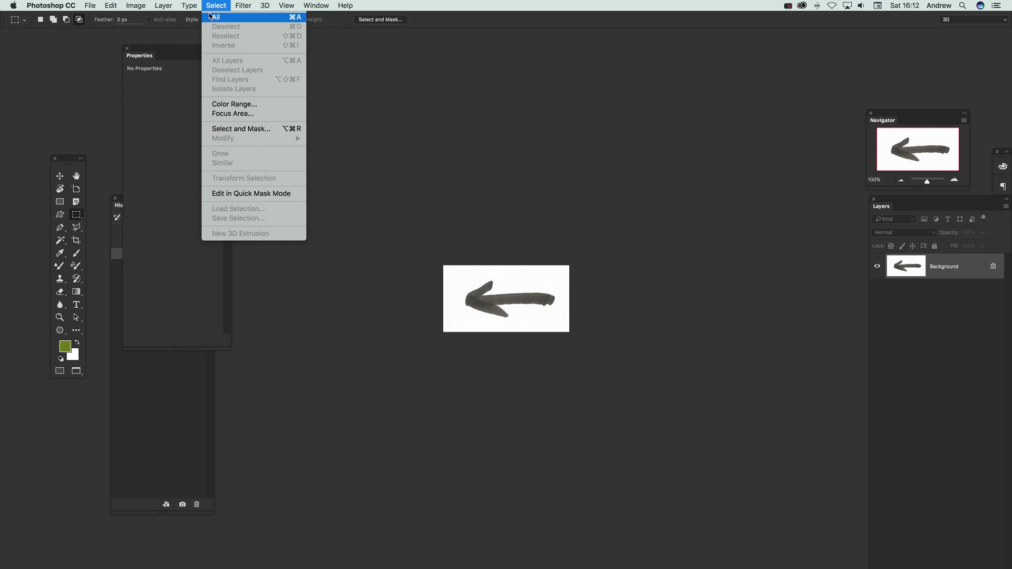
left_click(242, 129)
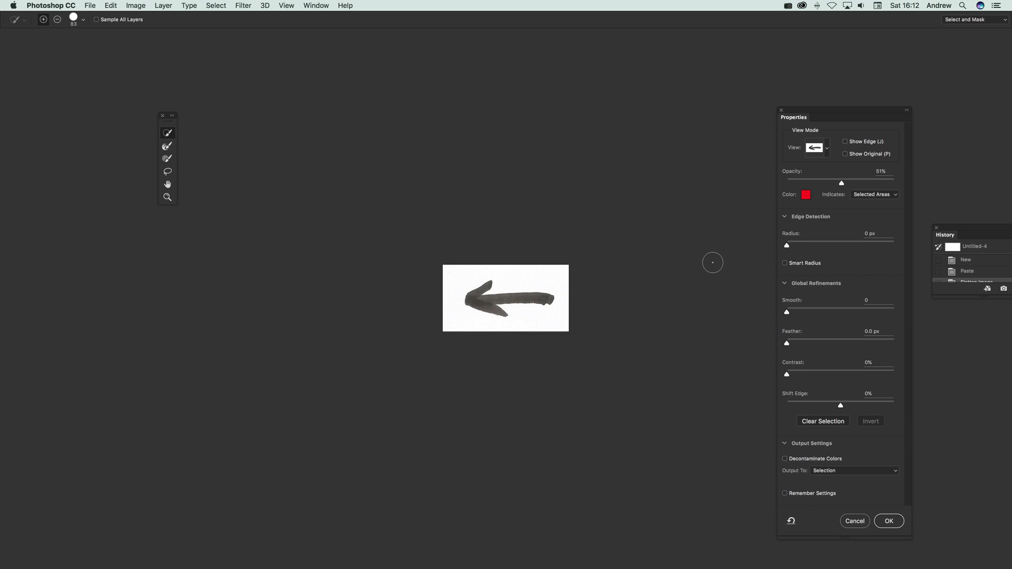
left_click(535, 279)
left_click(448, 270)
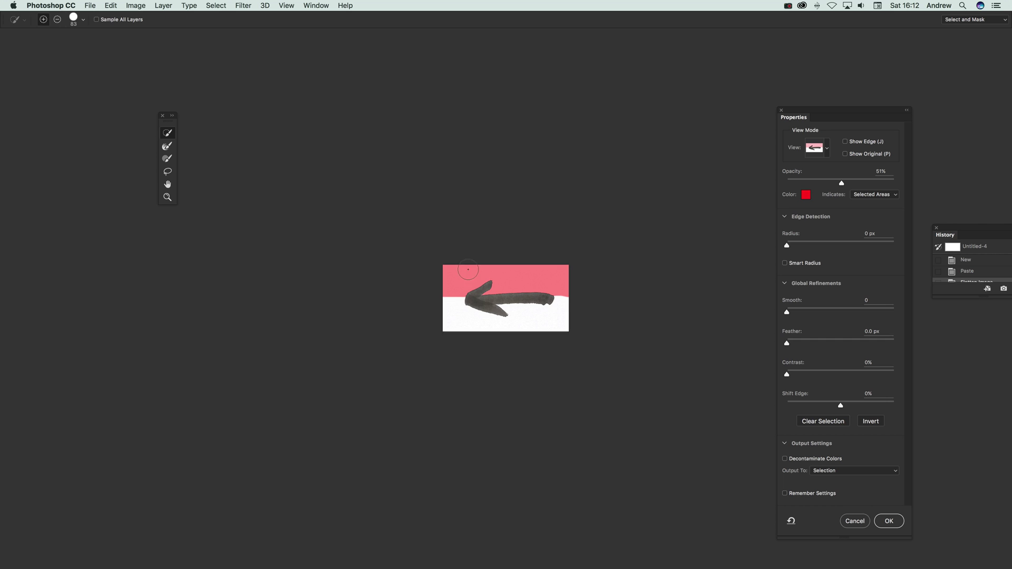
left_click(457, 315)
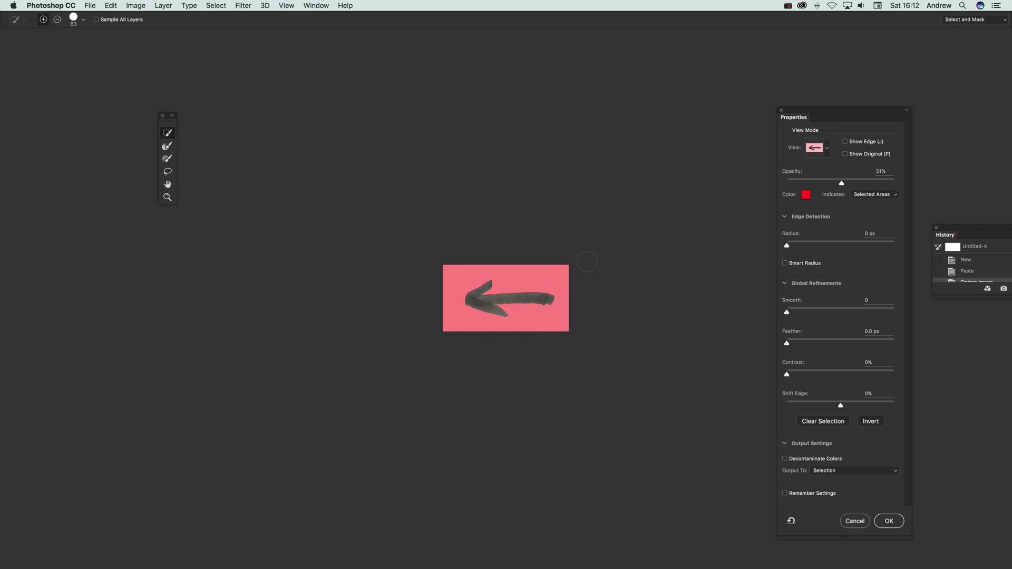
left_click(869, 421)
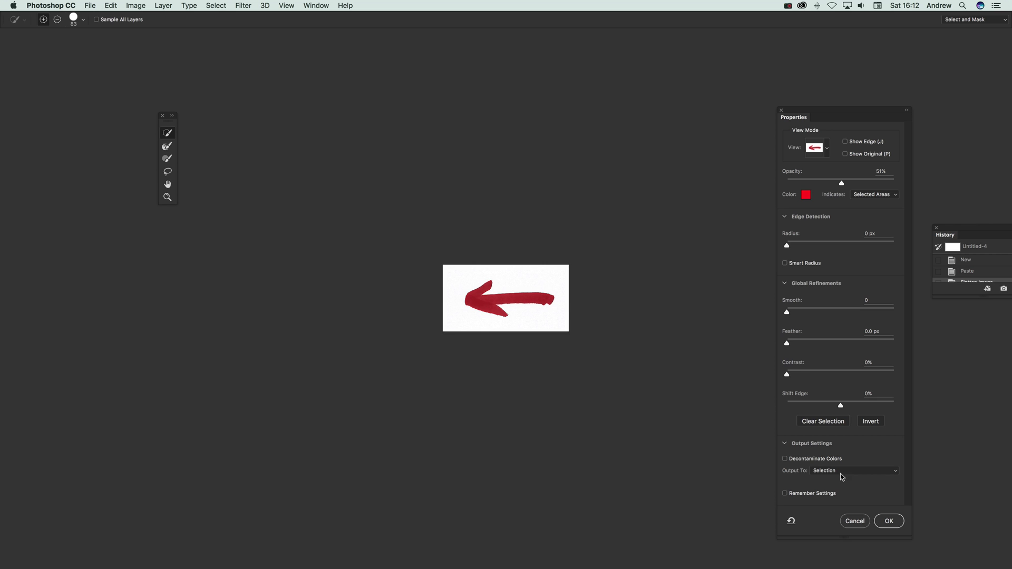
left_click(889, 520)
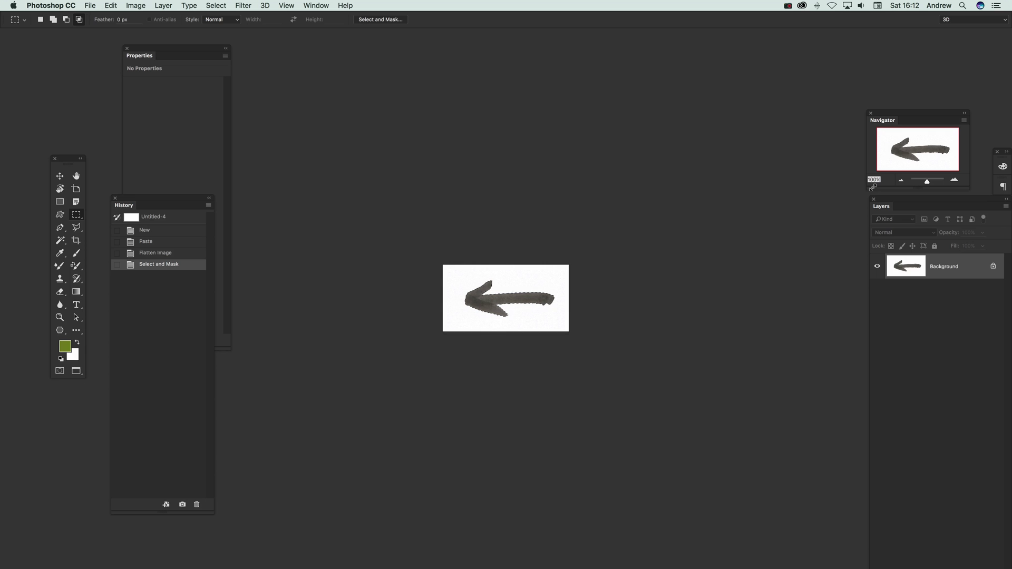
- Define the selected arrow as a brush preset with the name Sampled Brush 4
left_click(110, 5)
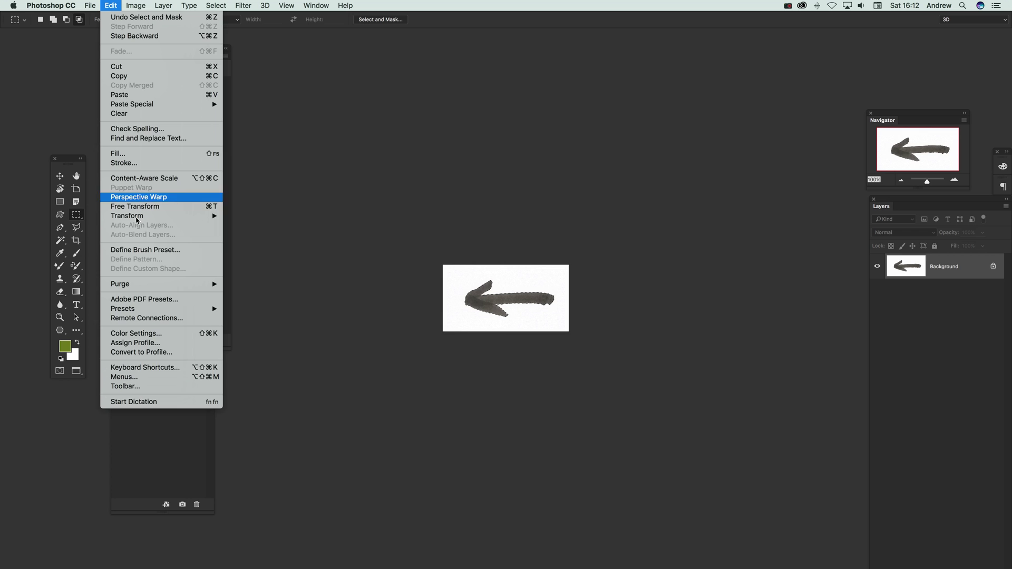
left_click(145, 249)
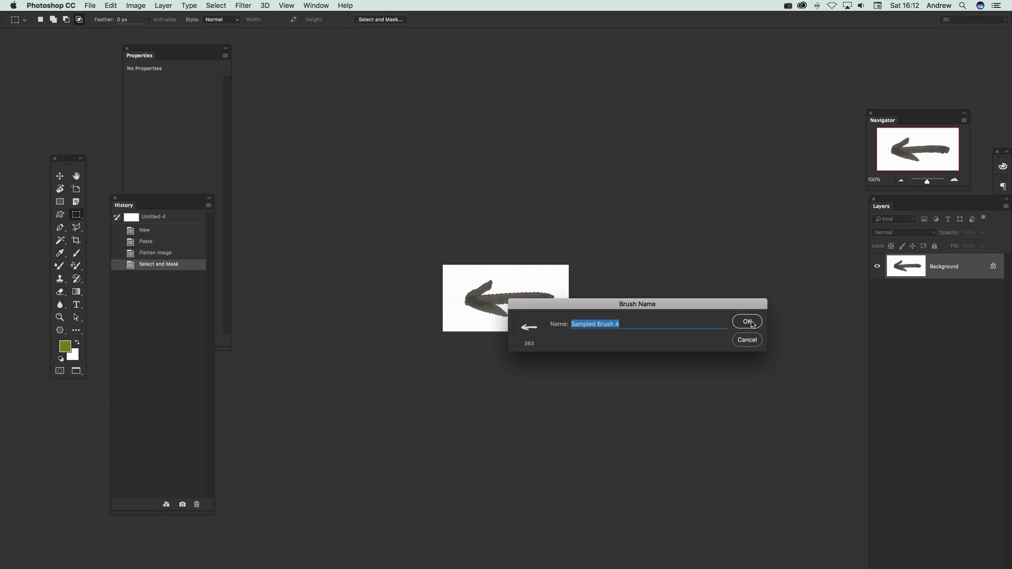
left_click(749, 322)
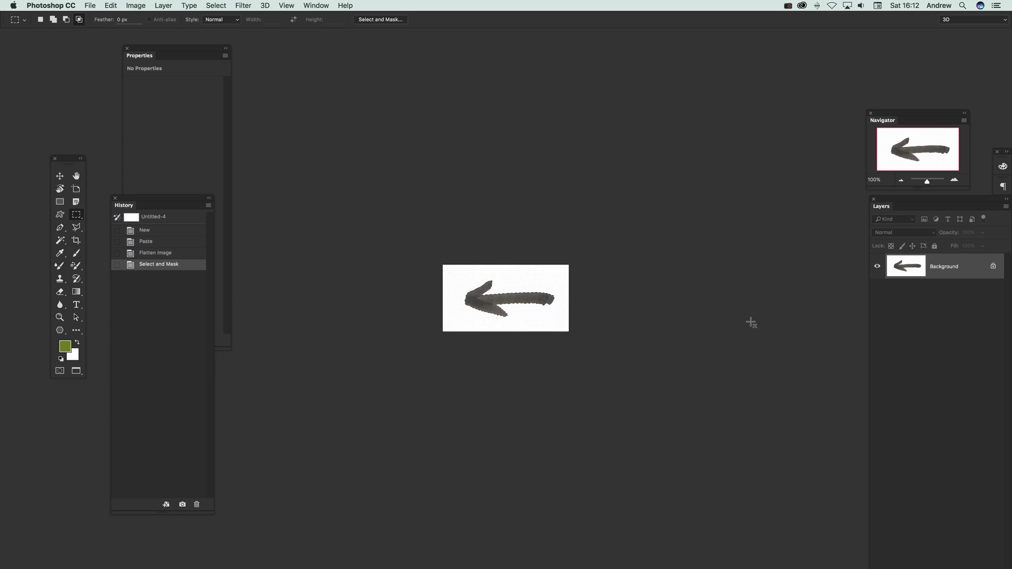
- Create a new white document with the Clipboard settings, 510 x 269 pixels at 300 pixels/inch
left_click(90, 6)
left_click(94, 18)
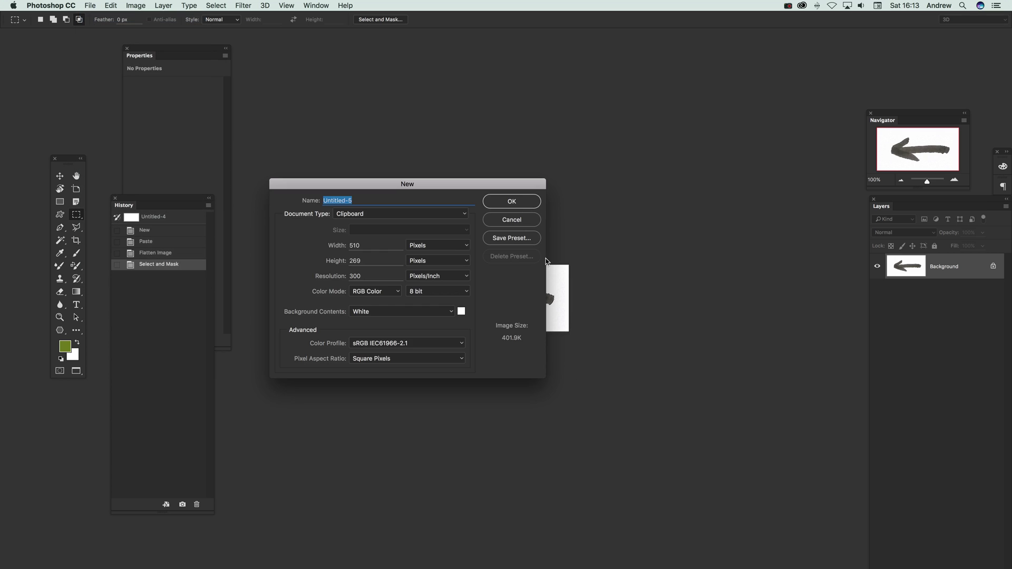
left_click(511, 202)
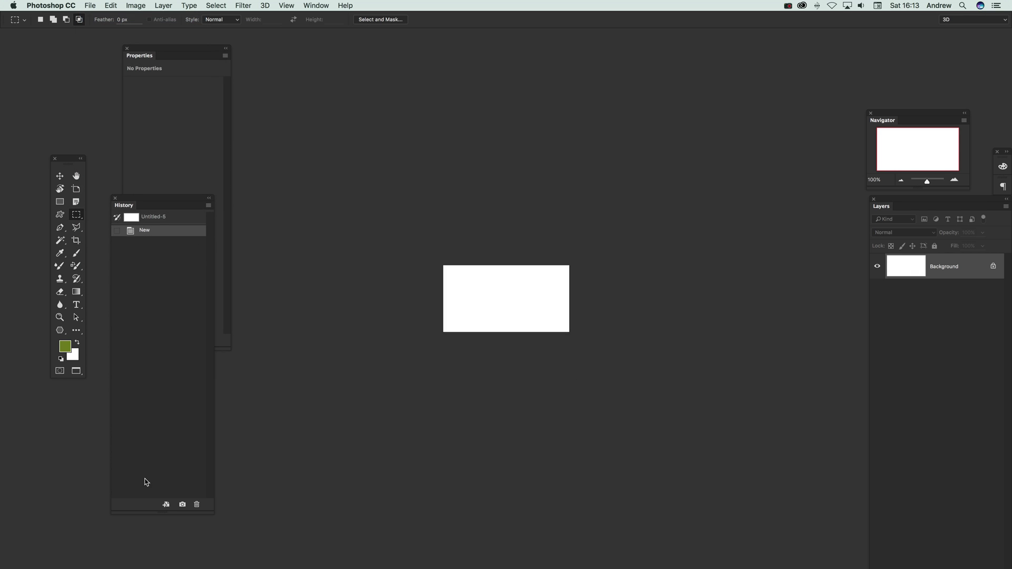
- Stamp three green arrows across the blank canvas with the newly defined arrow brush
left_click(76, 253)
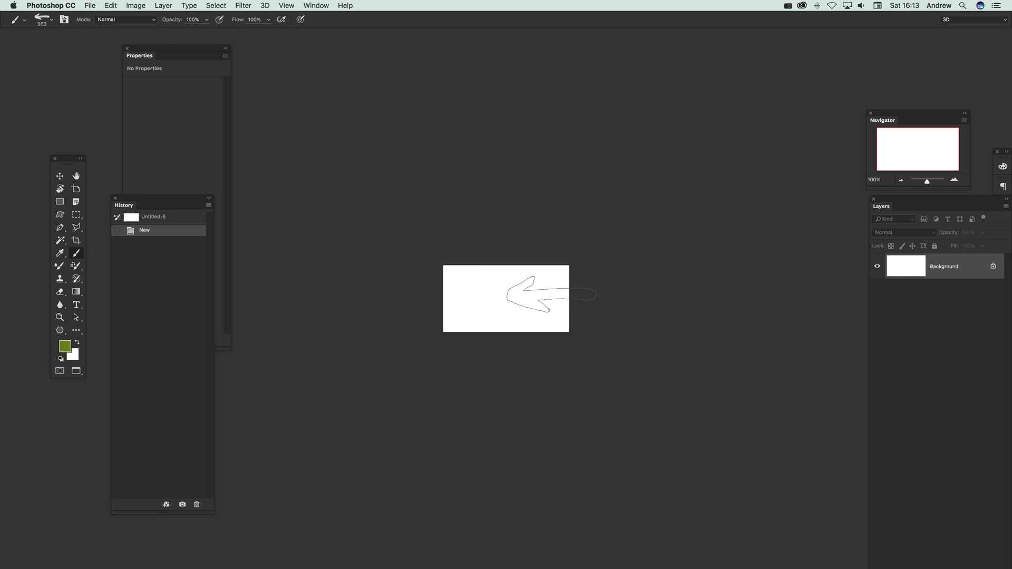
left_click(513, 289)
left_click(483, 320)
left_click(565, 307)
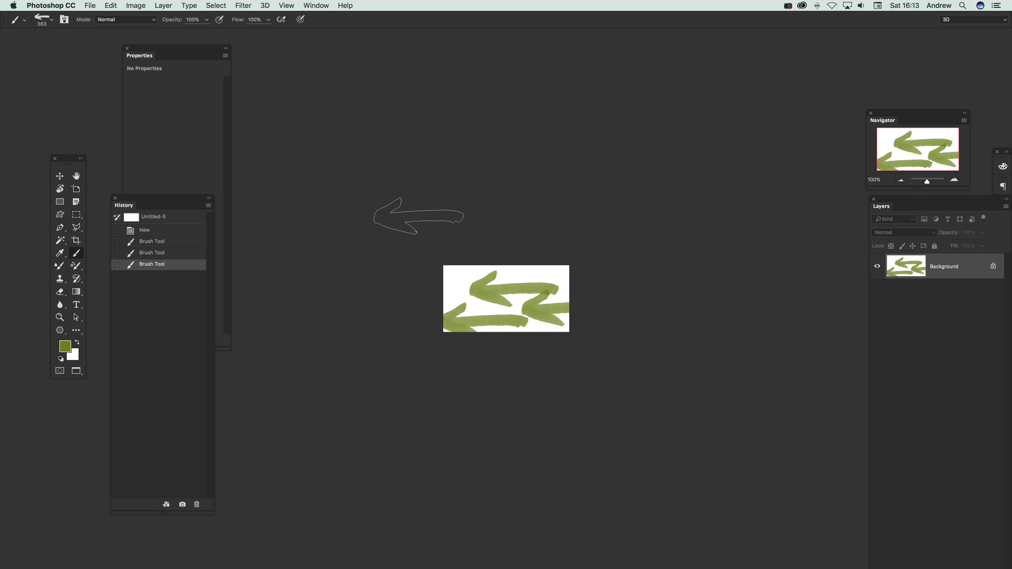
- Create a new white document of 1000 x 1000 pixels at 300 pixels/inch
left_click(90, 5)
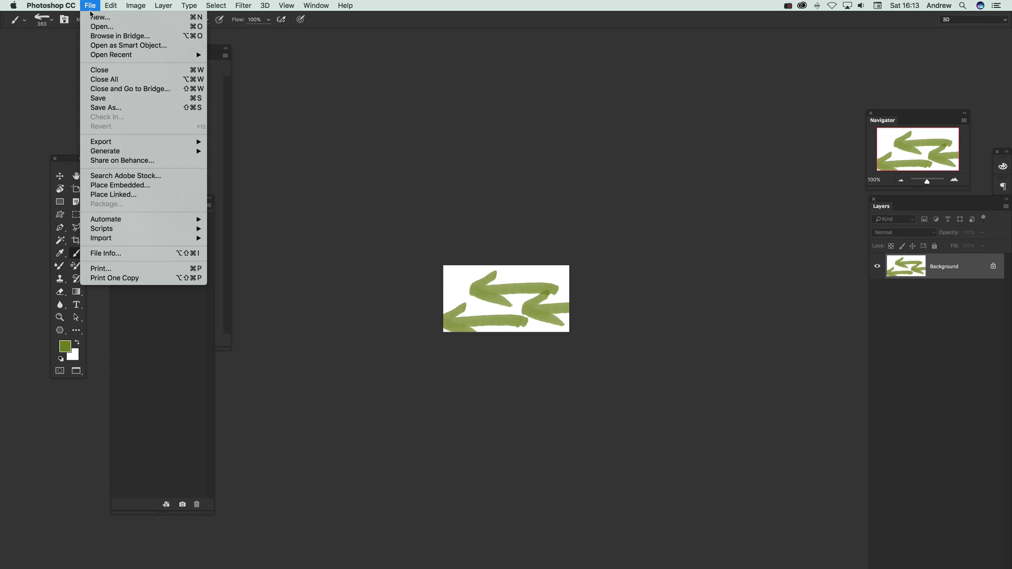
left_click(100, 16)
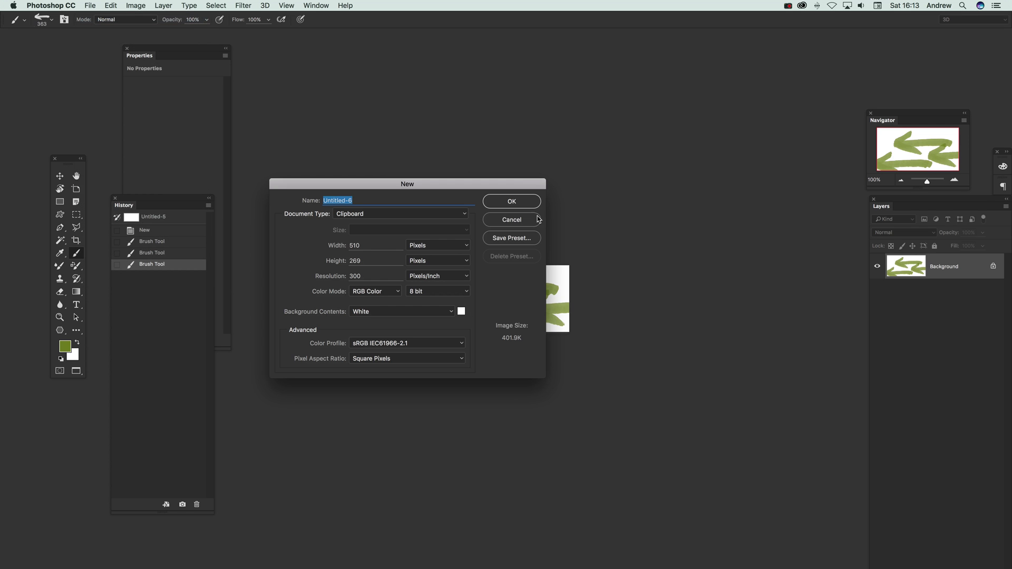
left_click(361, 247)
type("1000")
key("Tab")
type("1000")
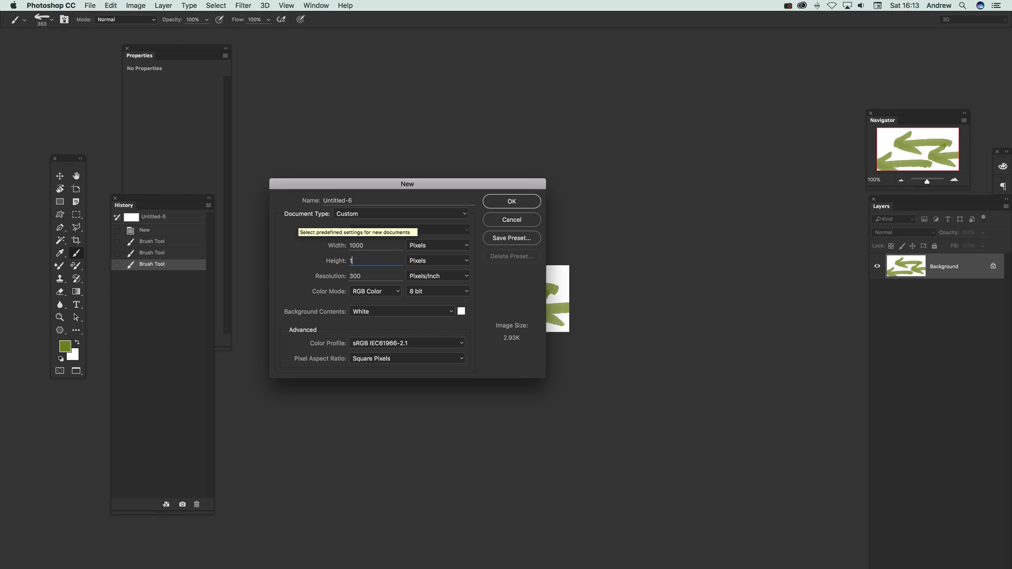
left_click(505, 205)
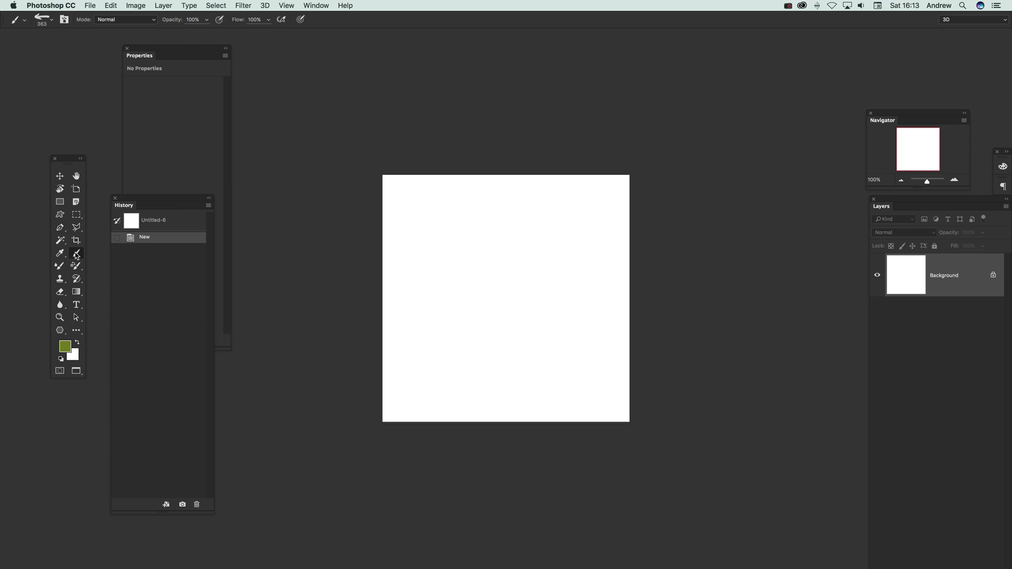
- Choose the soft round brush with 0% hardness and reduce its size to 114 px
left_click(47, 21)
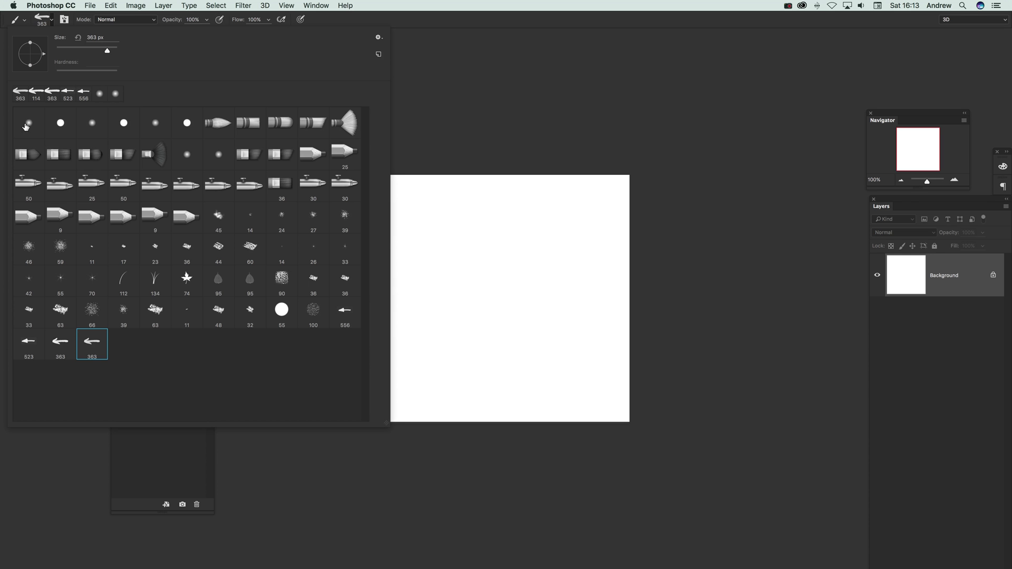
left_click(35, 127)
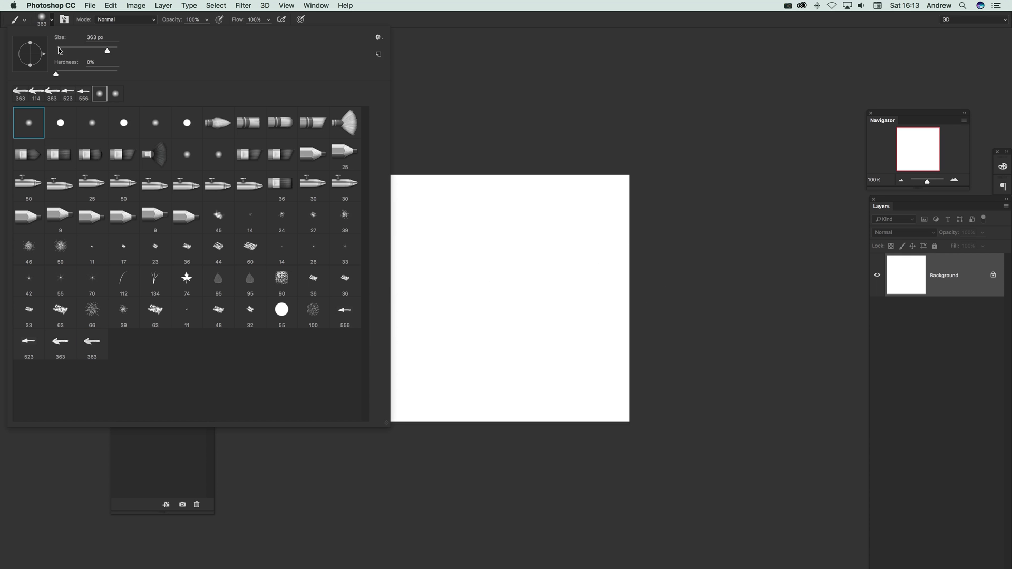
left_click_drag(97, 50, 89, 51)
key("Return")
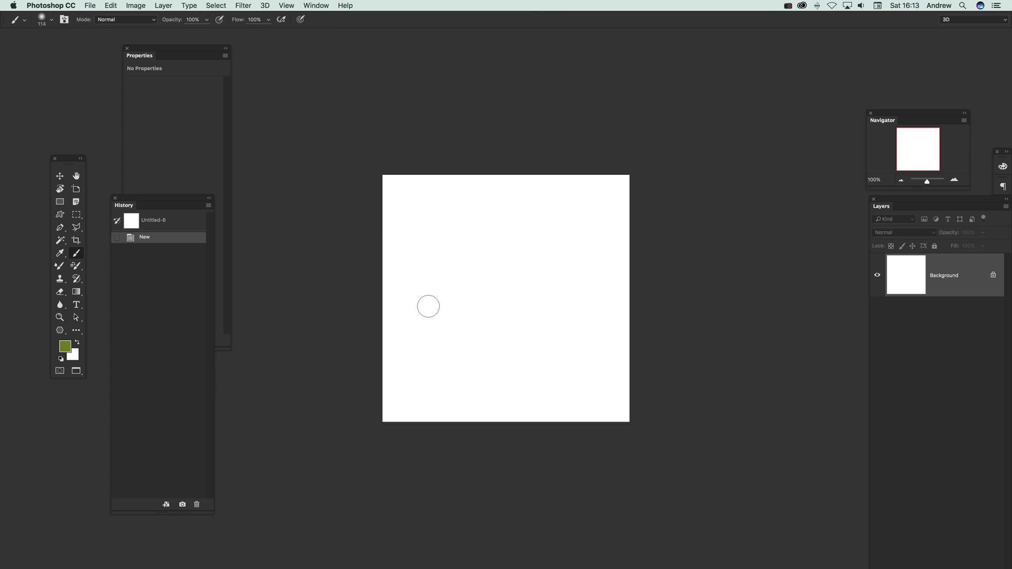
left_click_drag(429, 304, 590, 323)
mouse_move(533, 271)
left_mouse_down()
mouse_move(588, 324)
mouse_move(503, 351)
left_mouse_up()
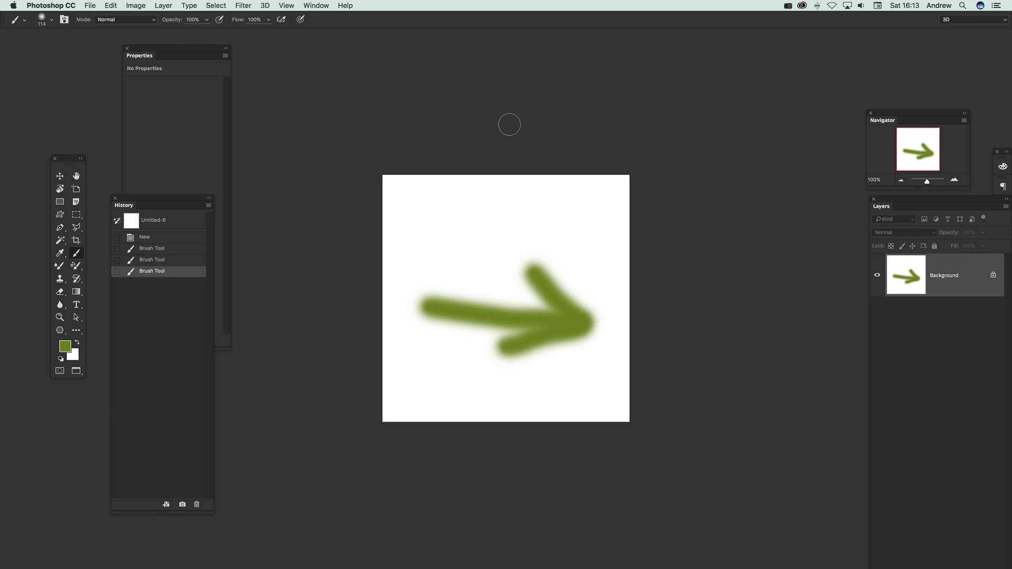
key("super+z")
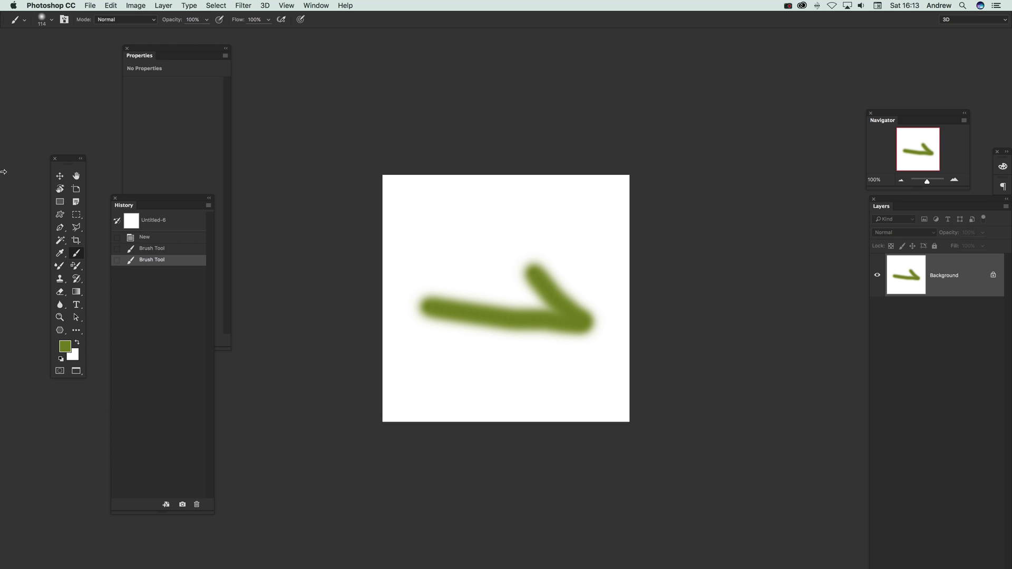
left_click(148, 250)
left_click(153, 238)
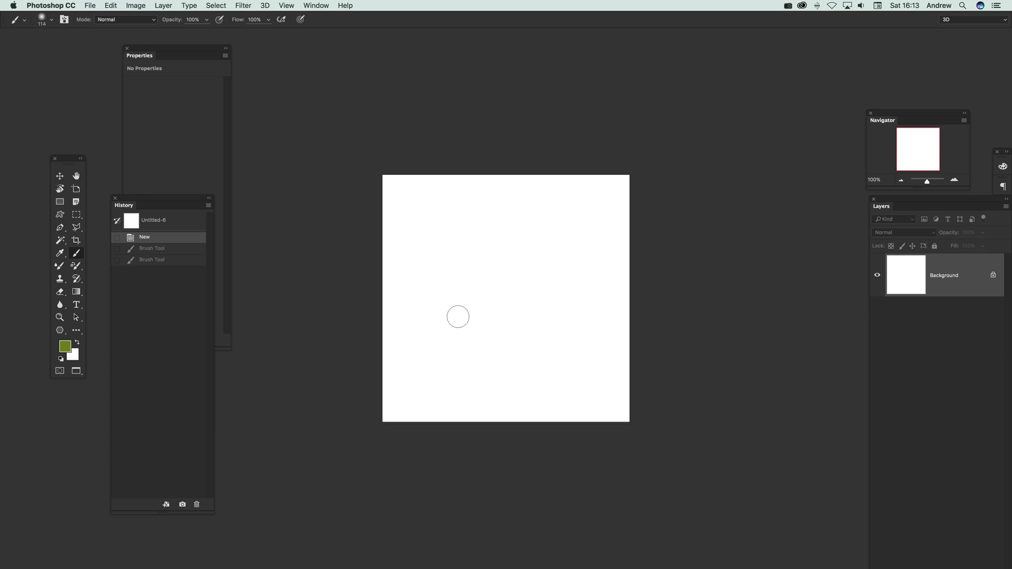
- Set the brush size to 51 px and paint a right-pointing green arrow with a straight horizontal shaft
left_click(51, 20)
left_click_drag(80, 51, 71, 51)
left_click_drag(417, 294, 565, 294)
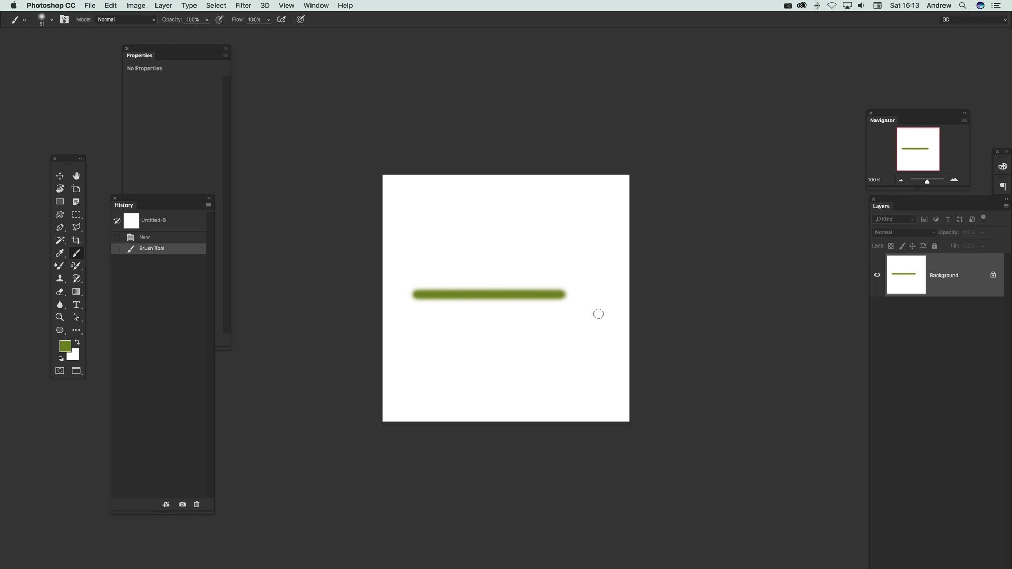
mouse_move(533, 265)
left_mouse_down()
mouse_move(563, 296)
mouse_move(525, 318)
left_mouse_up()
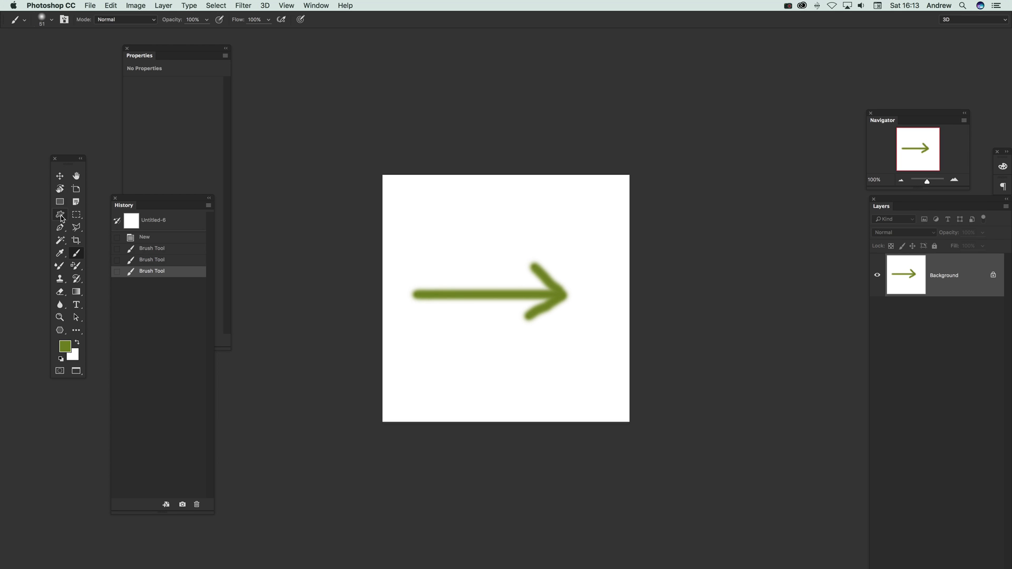
- Set the Polygon tool to 3 sides, try a star-style shape above the arrowhead about 279 x 253 px, and delete it
left_click(61, 331)
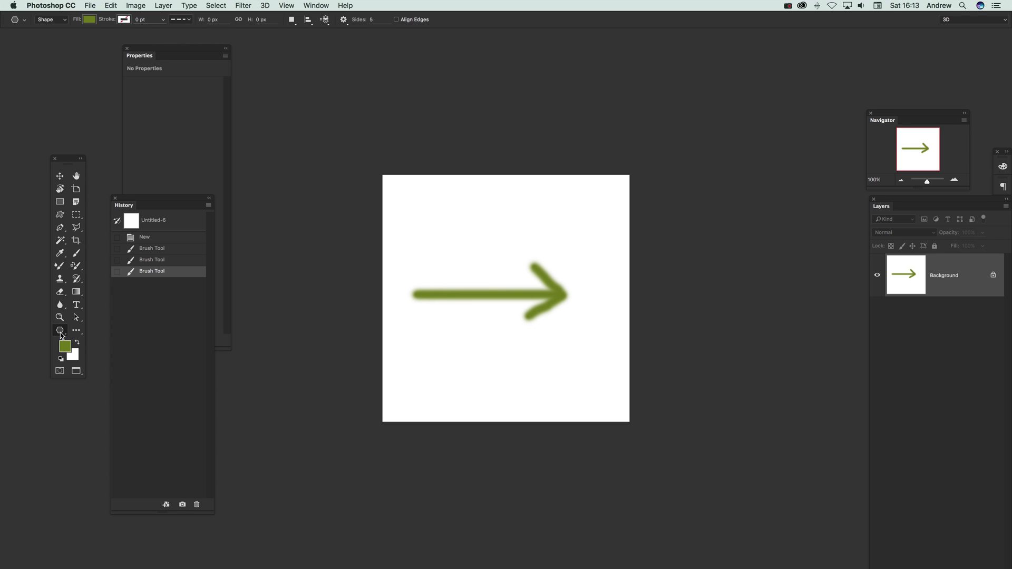
double_click(375, 20)
type("3")
left_click_drag(516, 262, 549, 280)
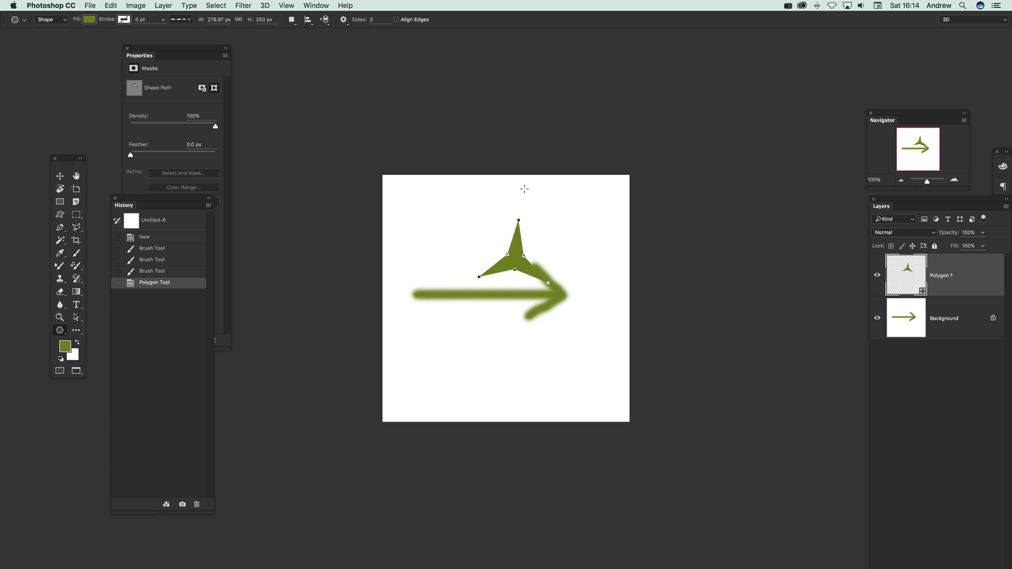
key("Delete")
- Turn off the Star option, try a right-pointing triangle about 214 x 247 px over the arrowhead, and delete it
left_click(344, 21)
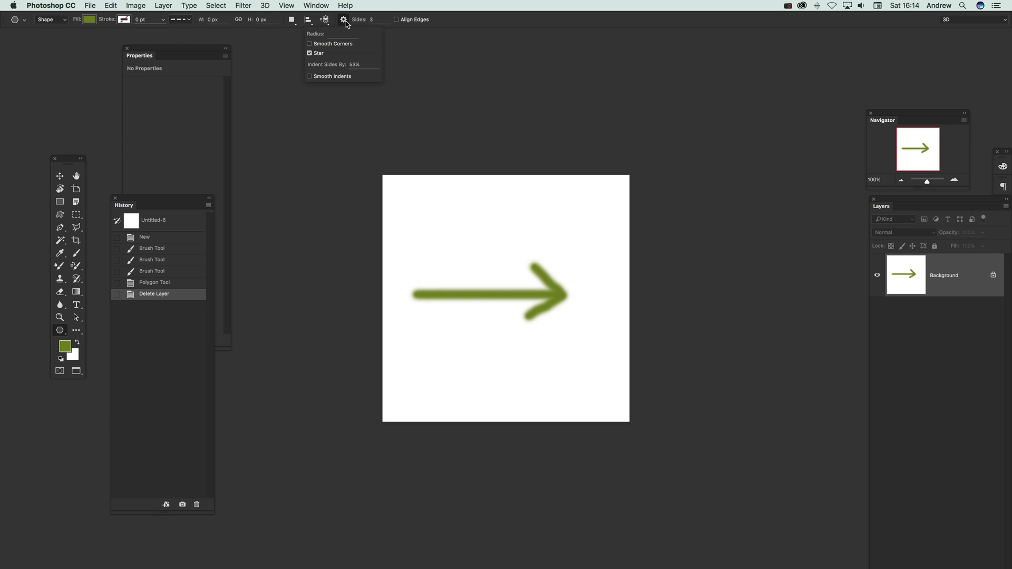
left_click(309, 53)
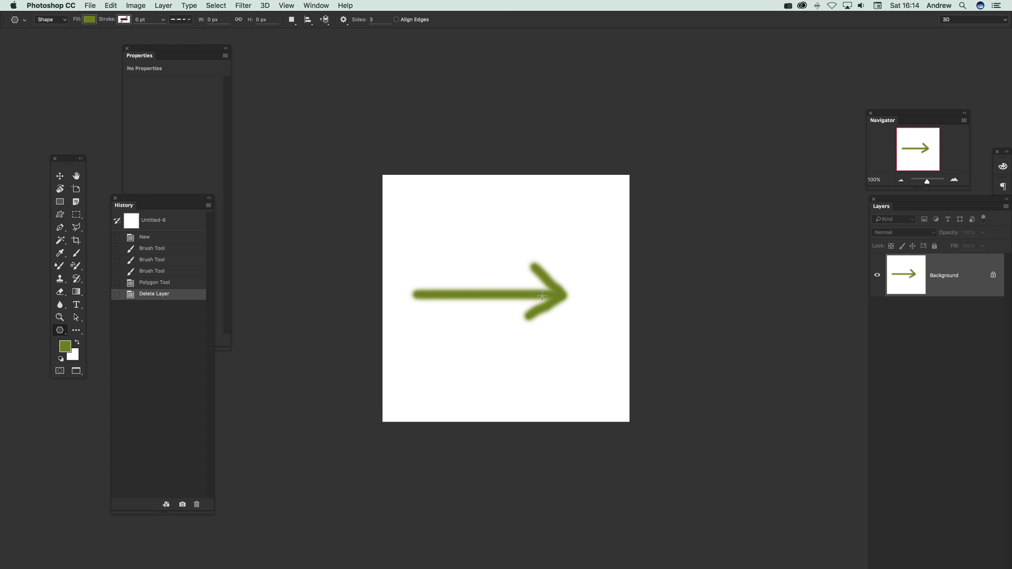
mouse_move(542, 296)
left_mouse_down()
mouse_move(565, 284)
mouse_move(553, 319)
mouse_move(518, 324)
mouse_move(514, 308)
mouse_move(548, 280)
mouse_move(532, 264)
mouse_move(573, 266)
mouse_move(580, 280)
left_mouse_up()
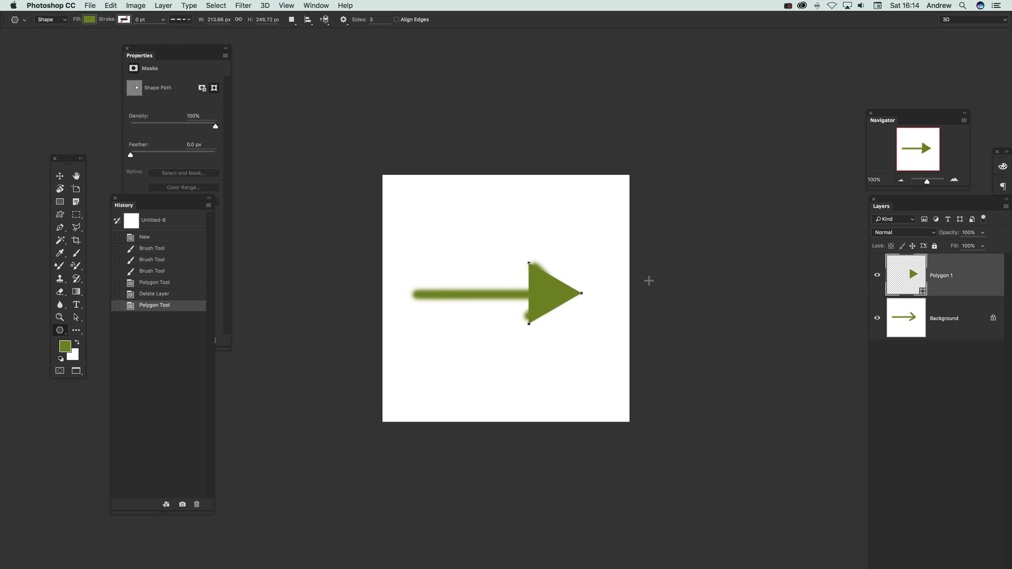
key("Delete")
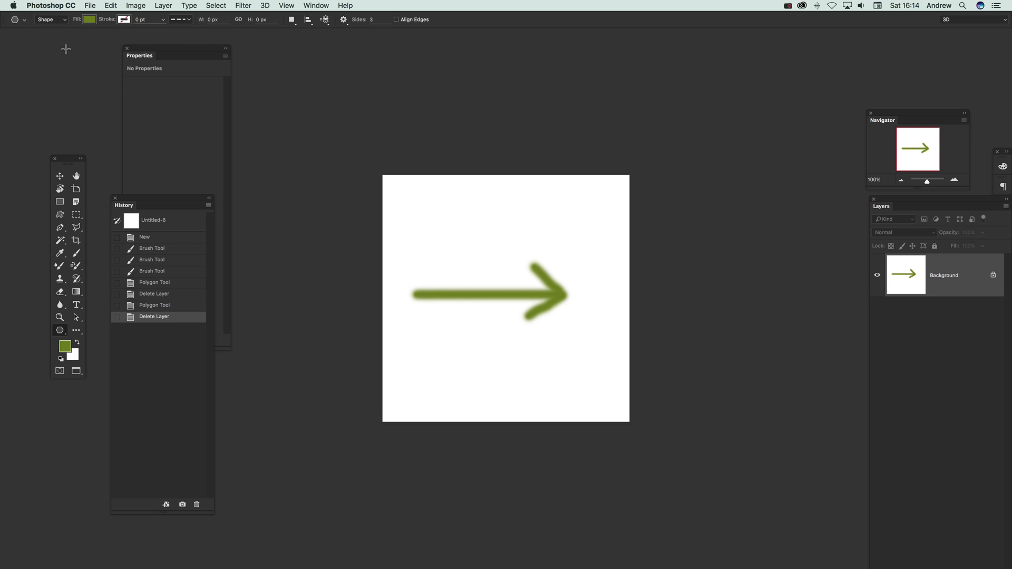
- Revert the history to the blank document and paint a straight green brush line across the canvas
left_click(157, 271)
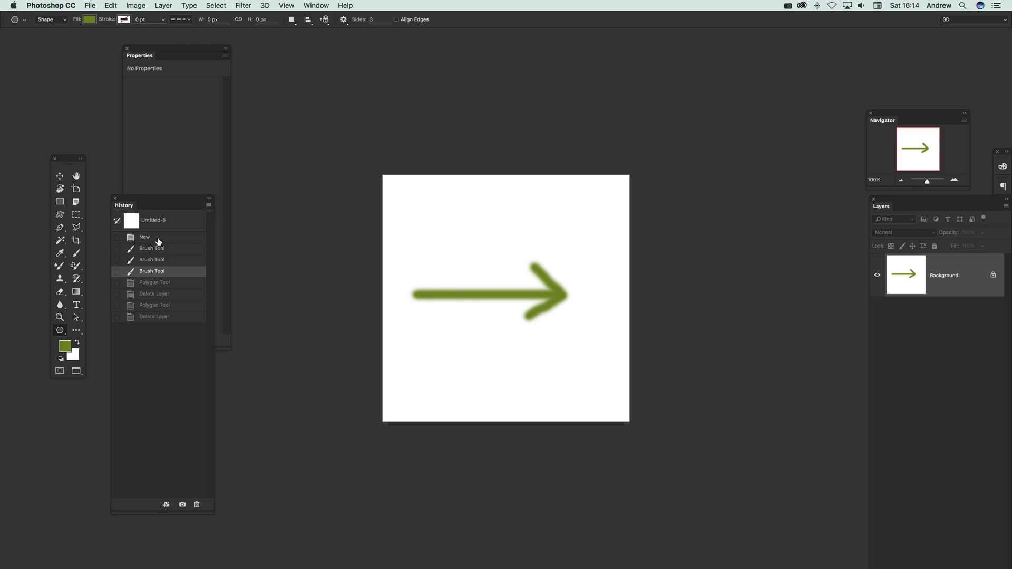
left_click(158, 238)
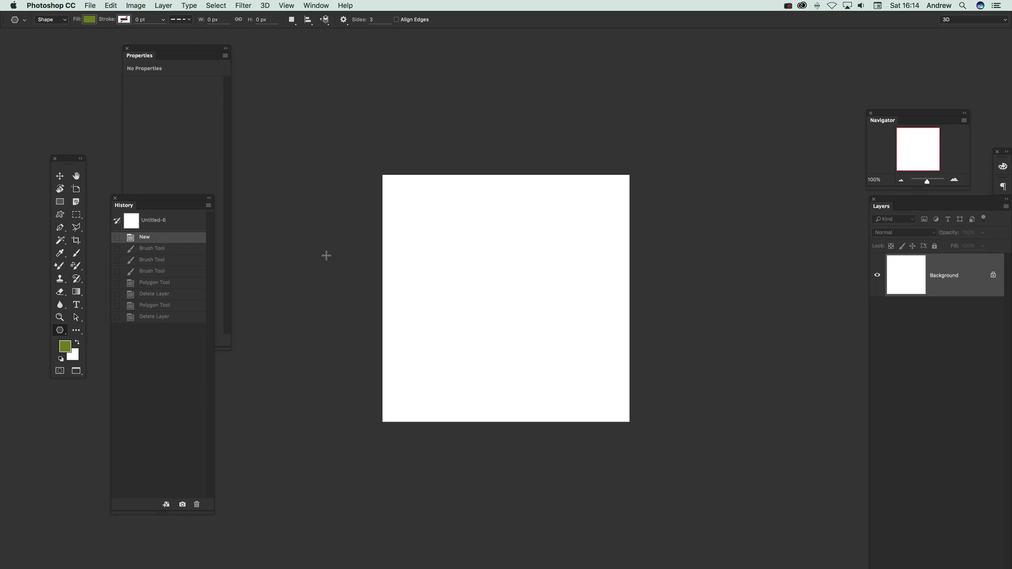
left_click(76, 254)
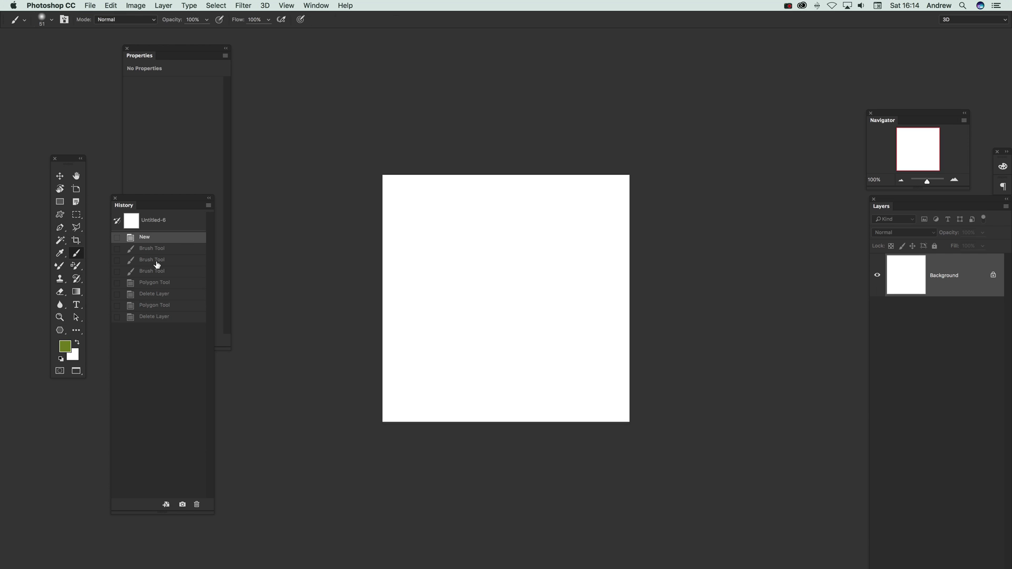
left_click(407, 303)
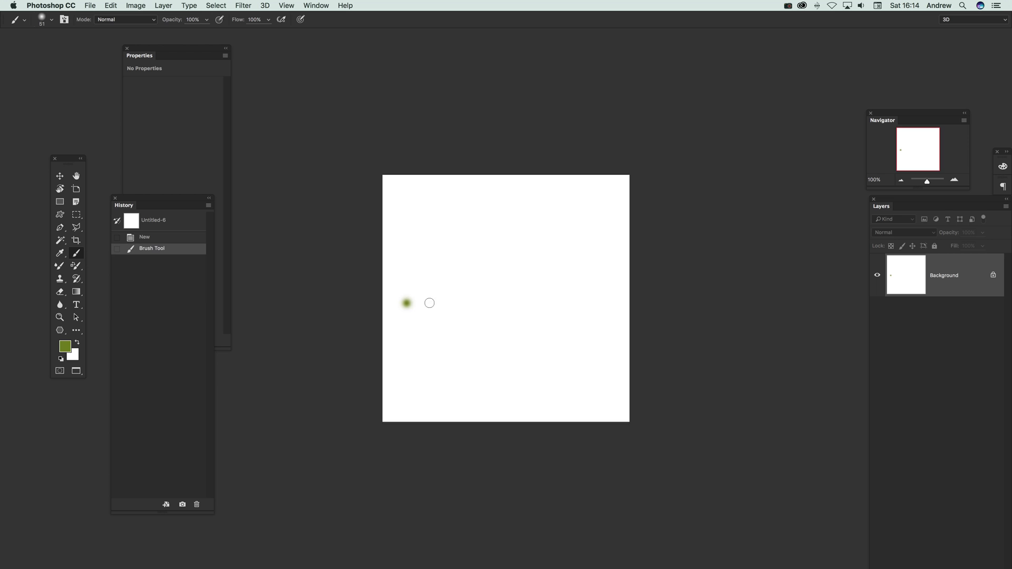
left_click(577, 306, "shift")
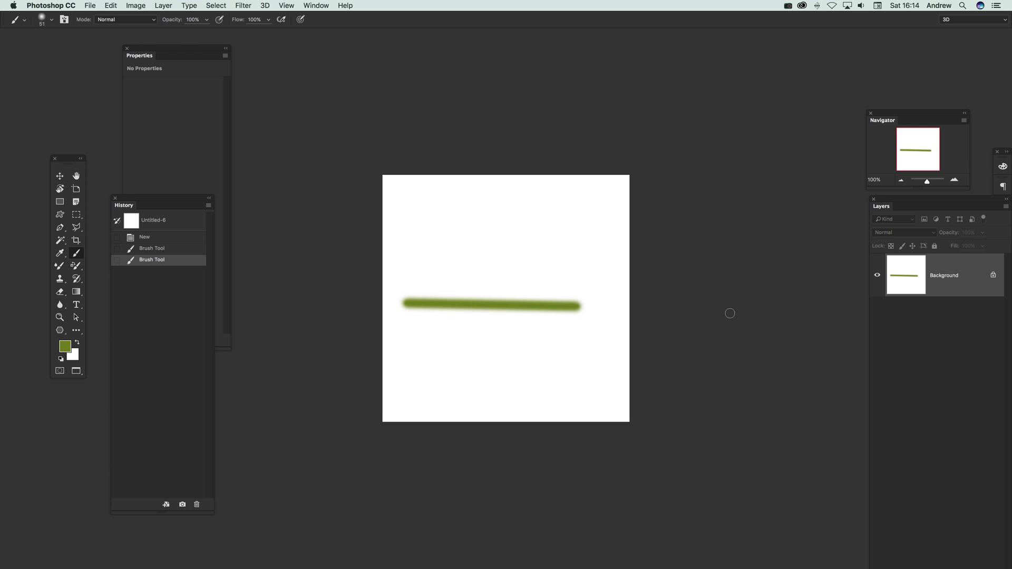
- Show the grid over the canvas and revert the history to the blank document
left_click(293, 6)
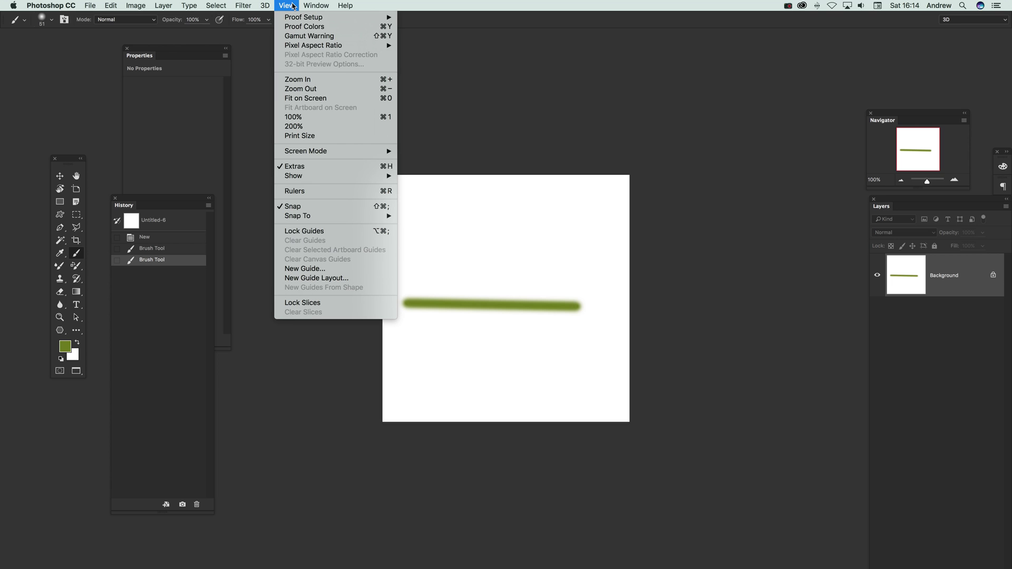
mouse_move(331, 178)
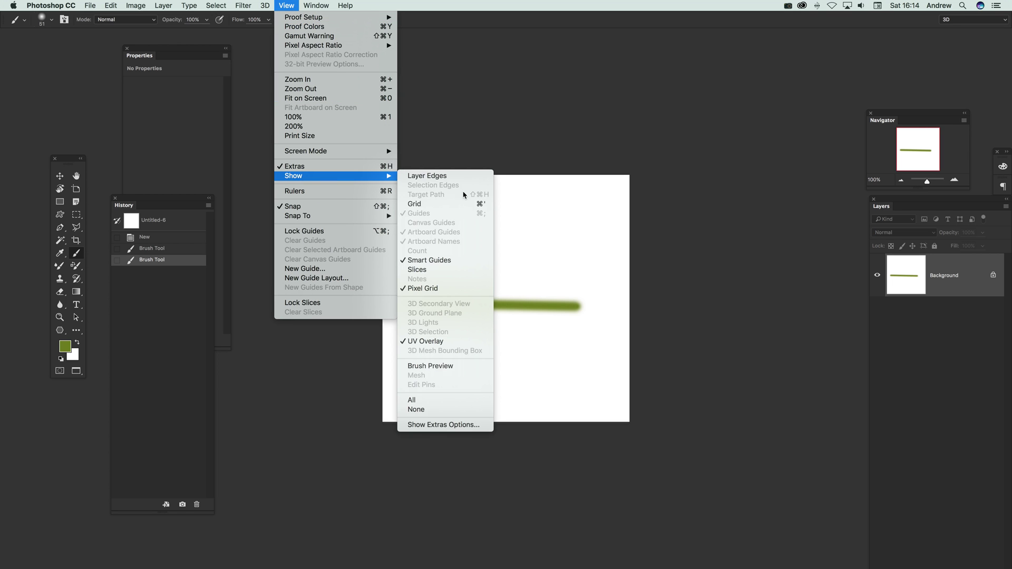
left_click(444, 210)
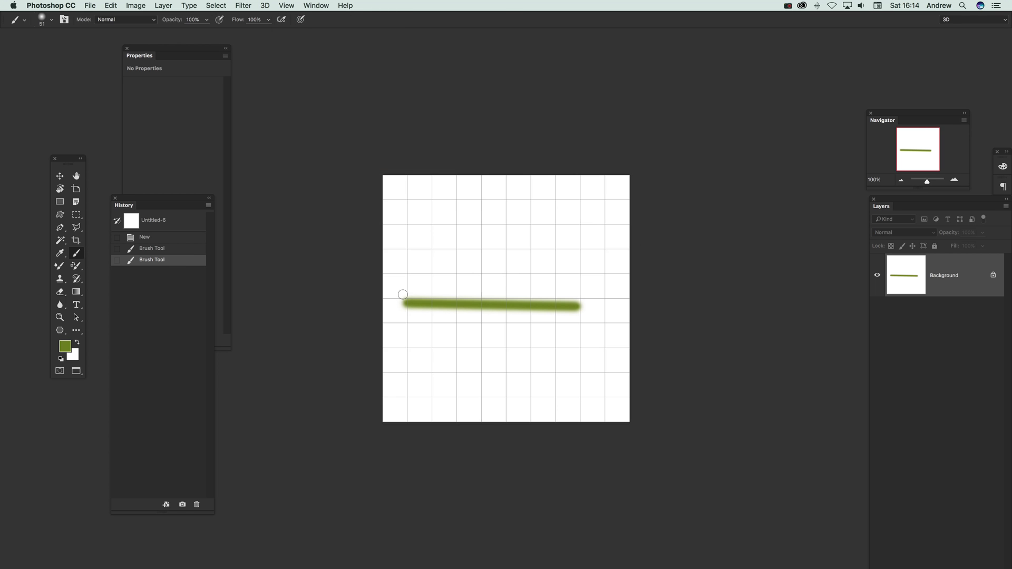
left_click(152, 249)
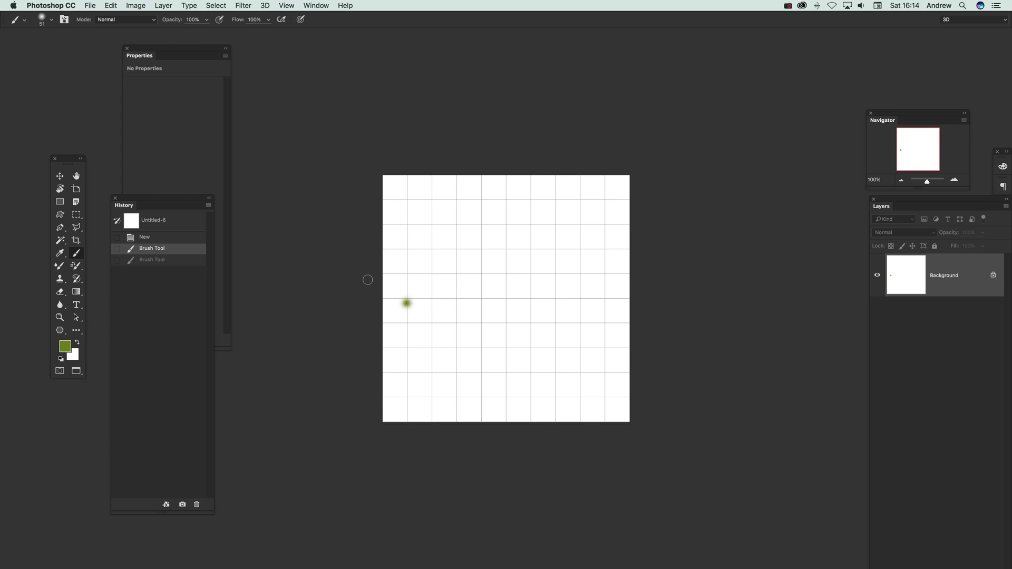
left_click(163, 238)
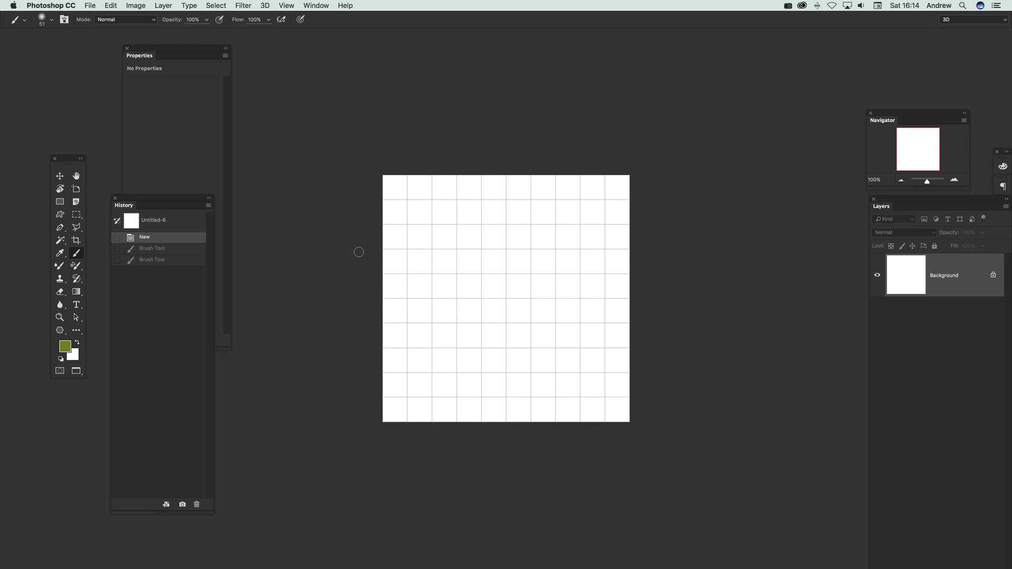
- Paint a right-pointing green arrow on the grid: a shaft eight squares long and two arrowhead strokes each spanning one square diagonally
left_click(407, 299)
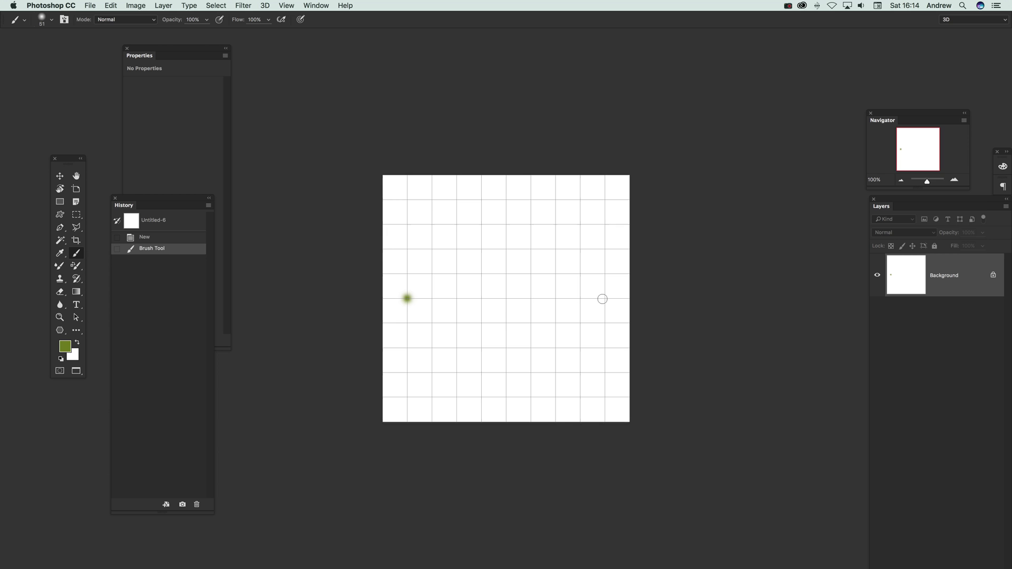
left_click(604, 300, "shift")
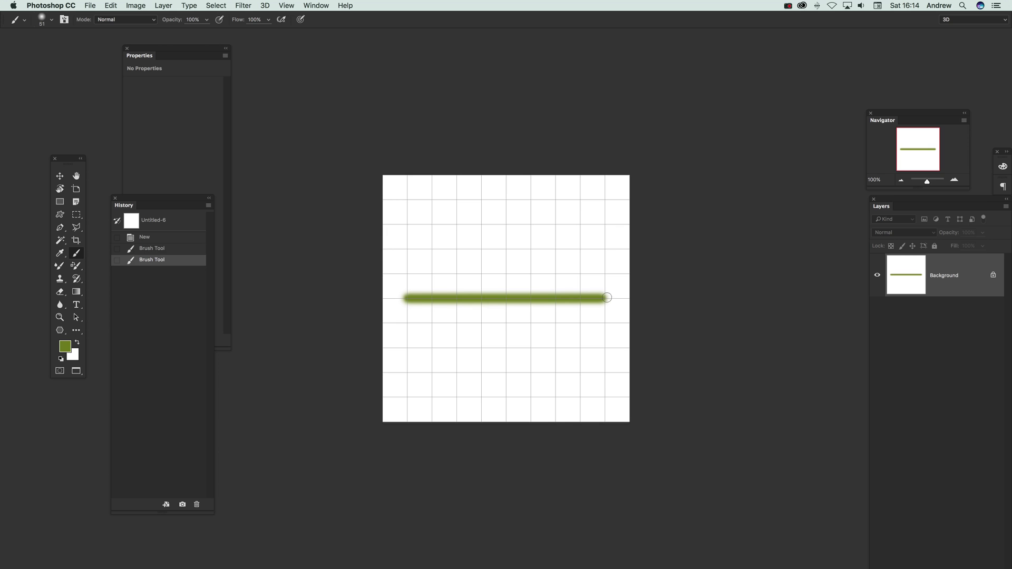
left_click(580, 273)
left_click(605, 299, "shift")
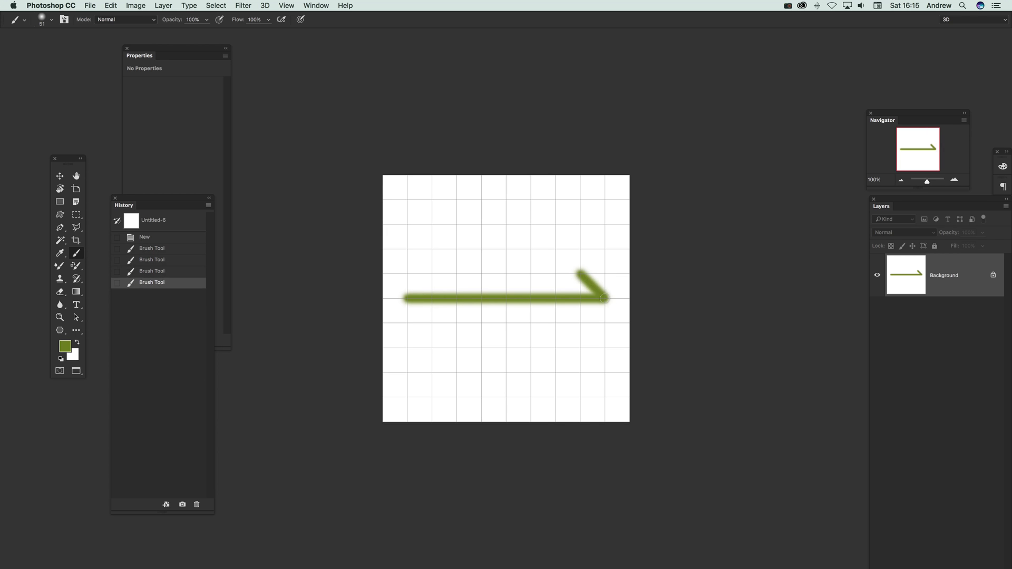
left_click(580, 323)
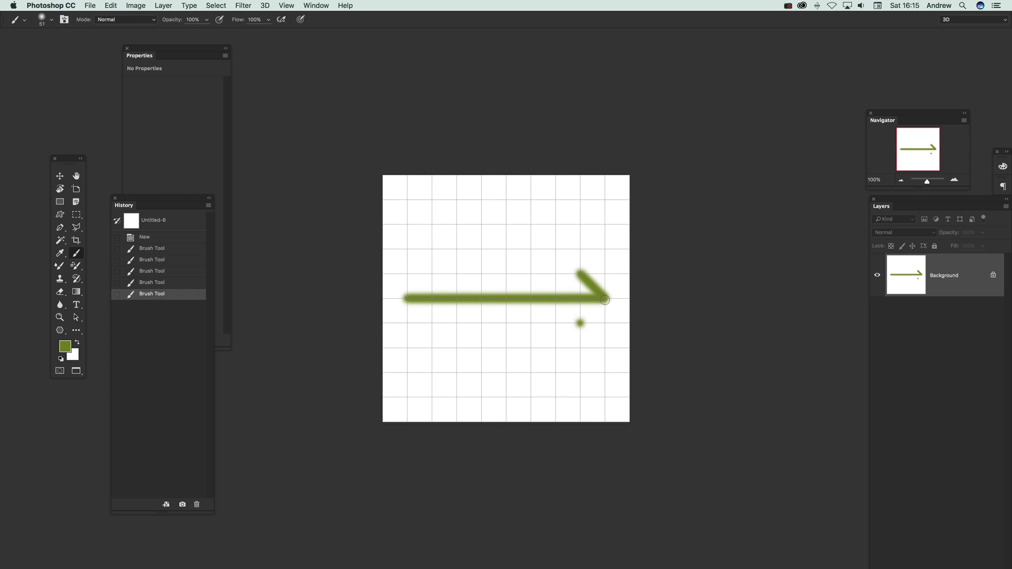
left_click(604, 300, "shift")
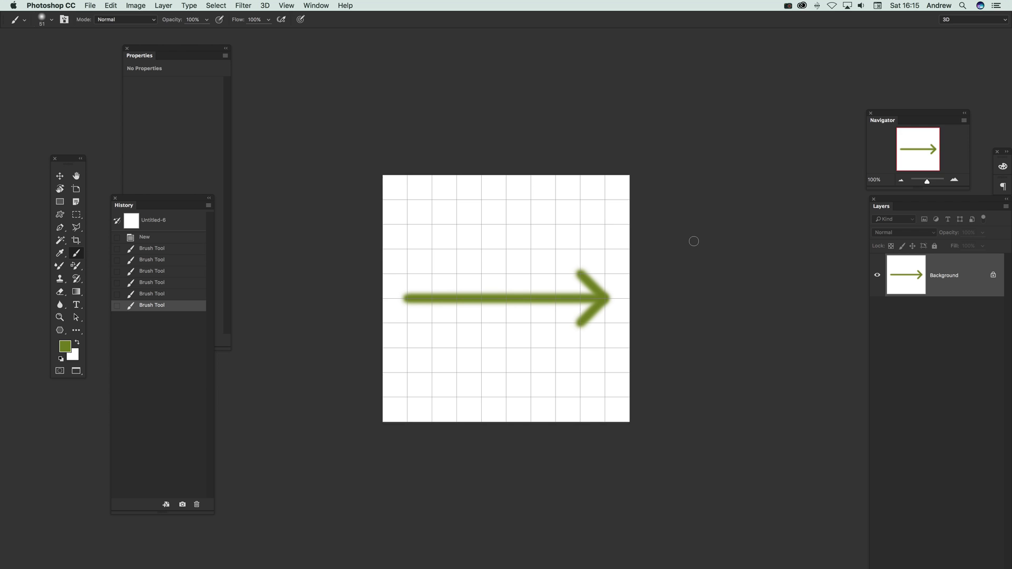
- Add a new empty layer above the Background with Normal mode and 100% opacity
left_click(162, 5)
mouse_move(164, 19)
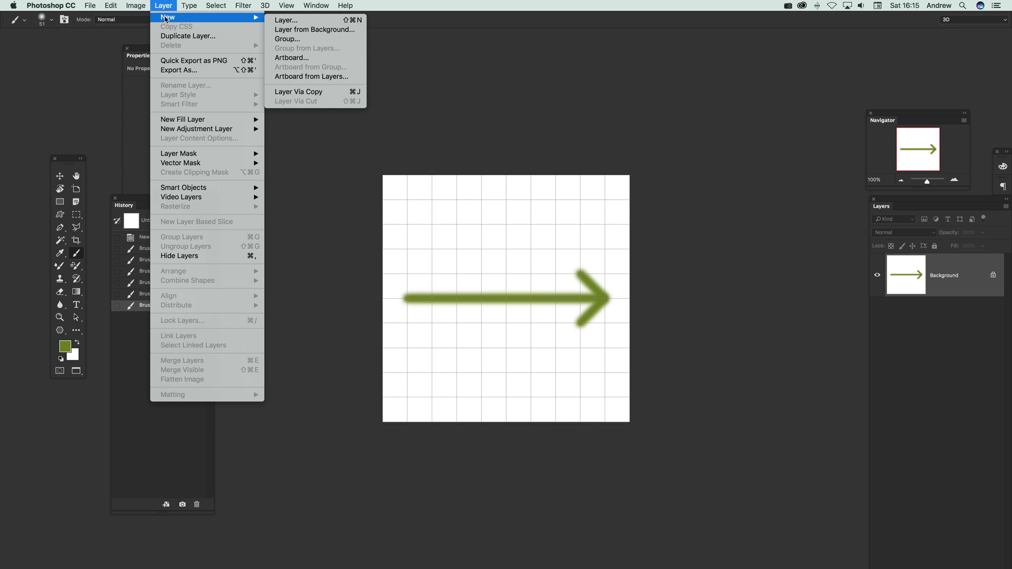
left_click(308, 22)
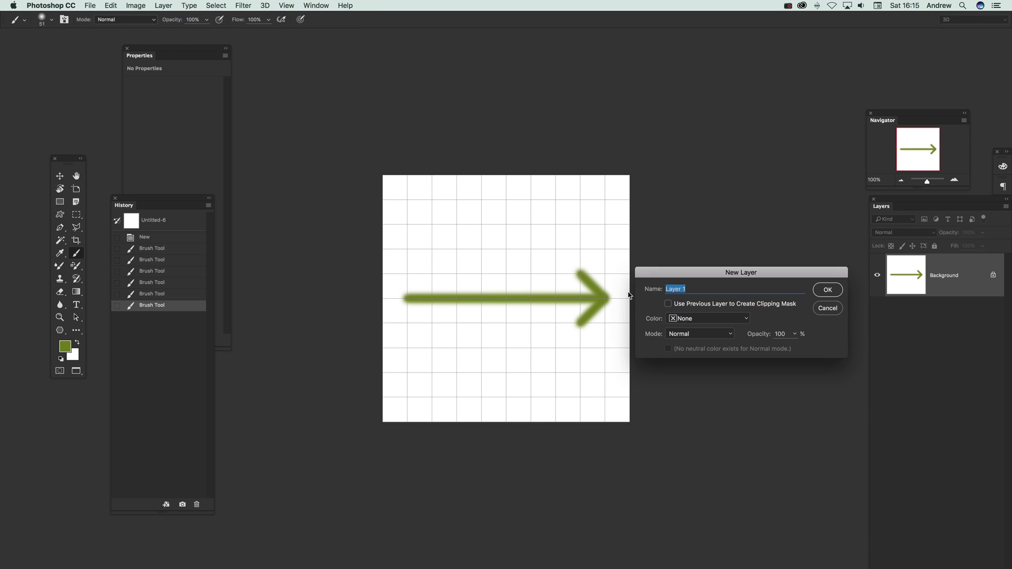
left_click(825, 290)
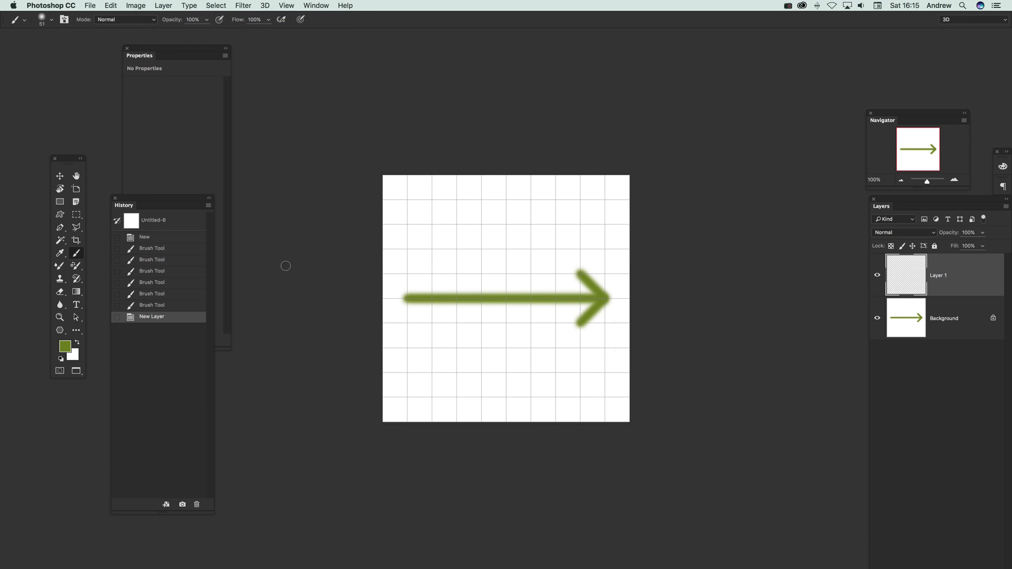
- Paint the same right-pointing green arrow along the grid on the new layer, with a straight shaft and two diagonal arrowhead strokes
left_click(409, 299)
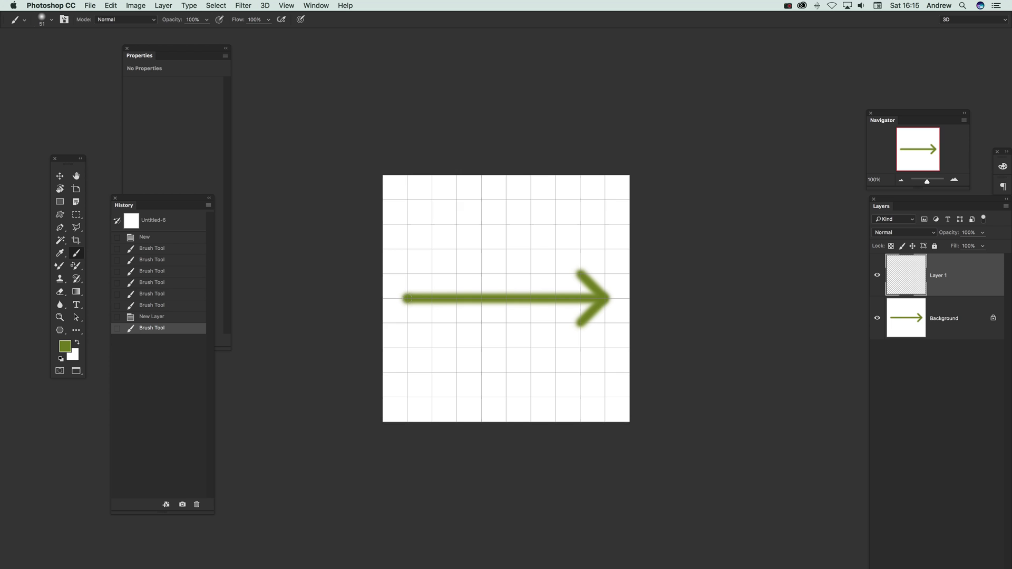
left_click(603, 298, "shift")
left_click(581, 274)
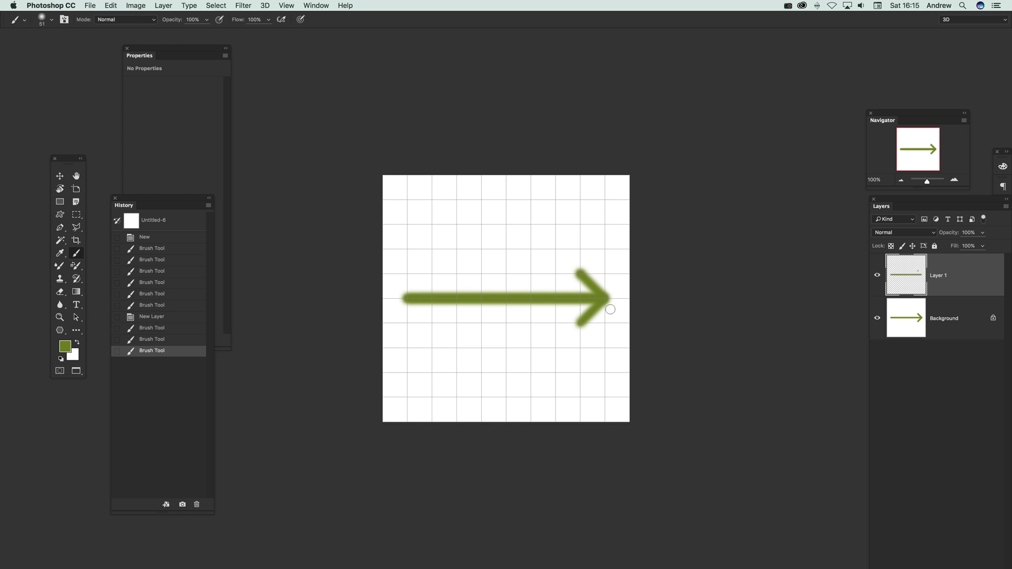
left_click(609, 299, "shift")
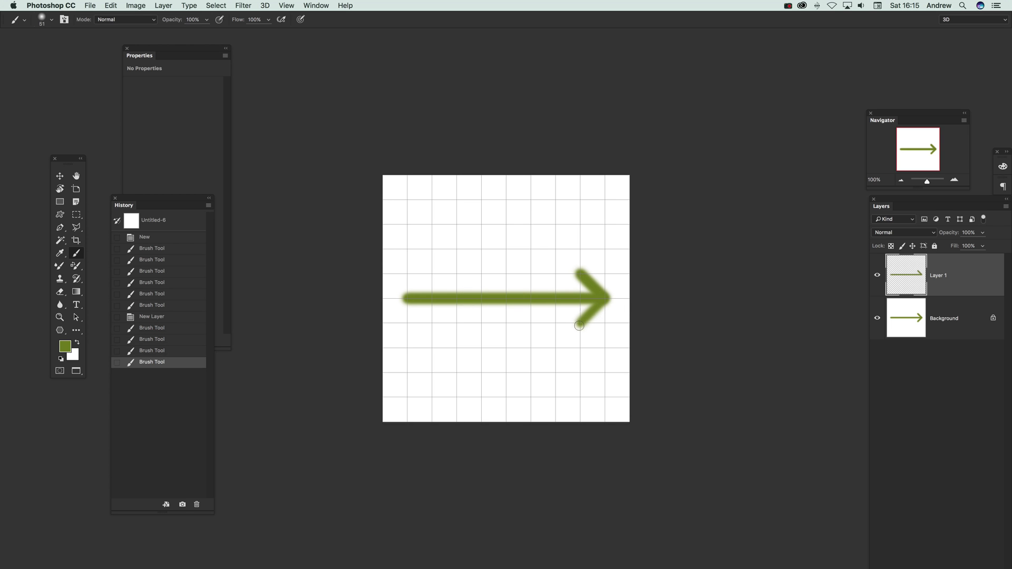
left_click(581, 323)
left_click(608, 298, "shift")
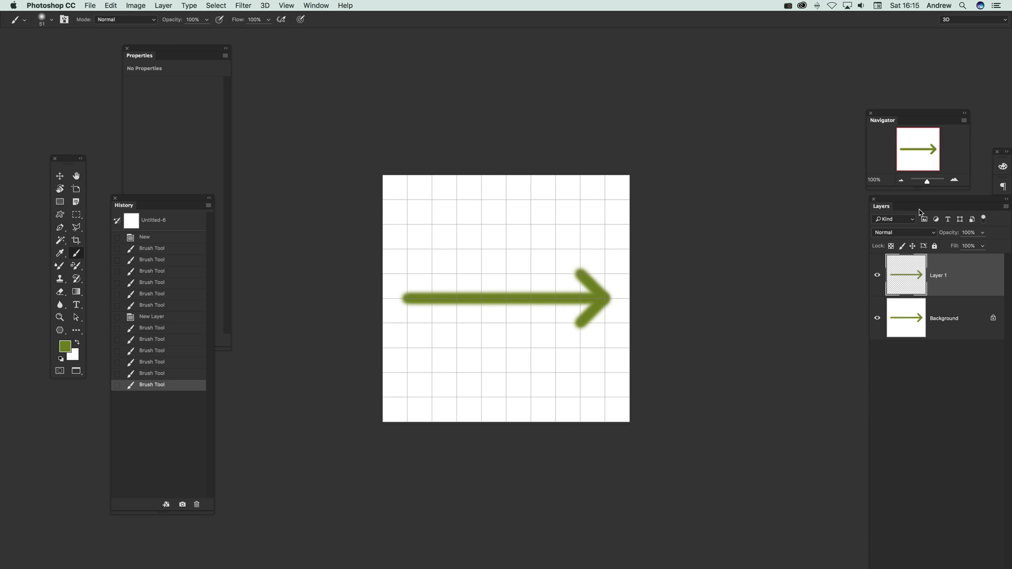
- Add a drop shadow to the arrow's layer and reposition it to an angle of about 69° and a distance of about 91 px
left_click(171, 7)
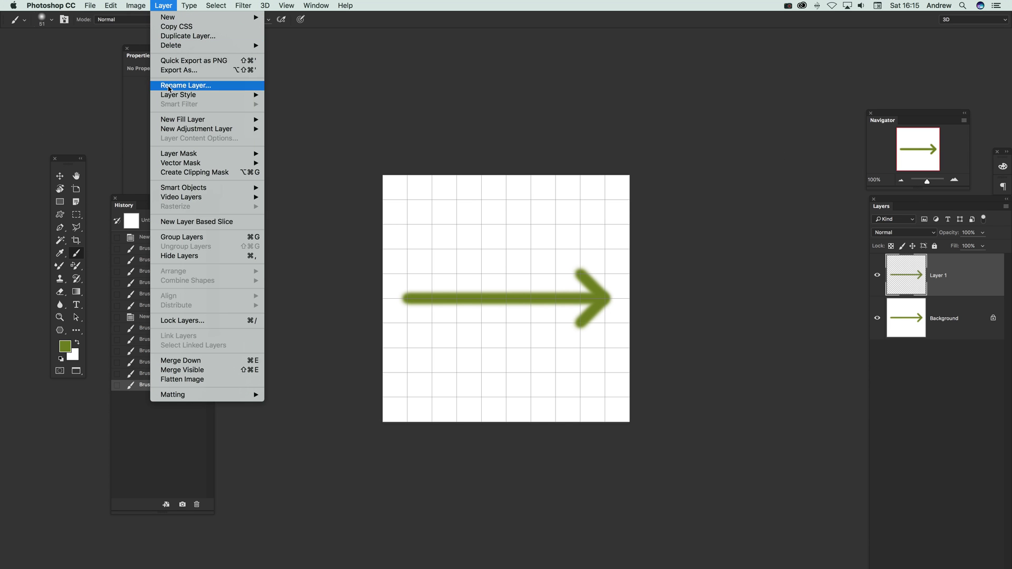
mouse_move(175, 96)
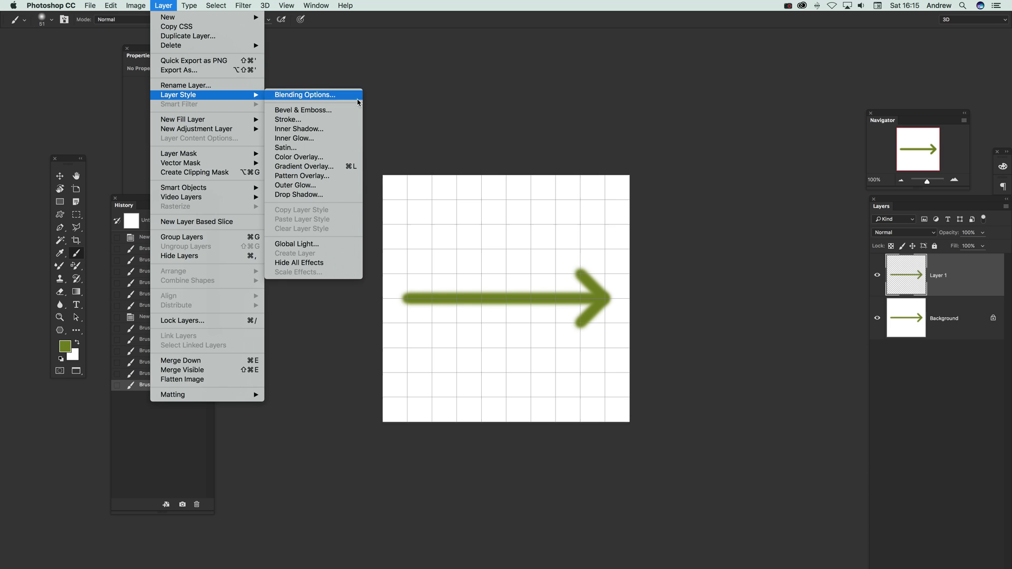
left_click(318, 195)
left_click_drag(564, 310, 535, 315)
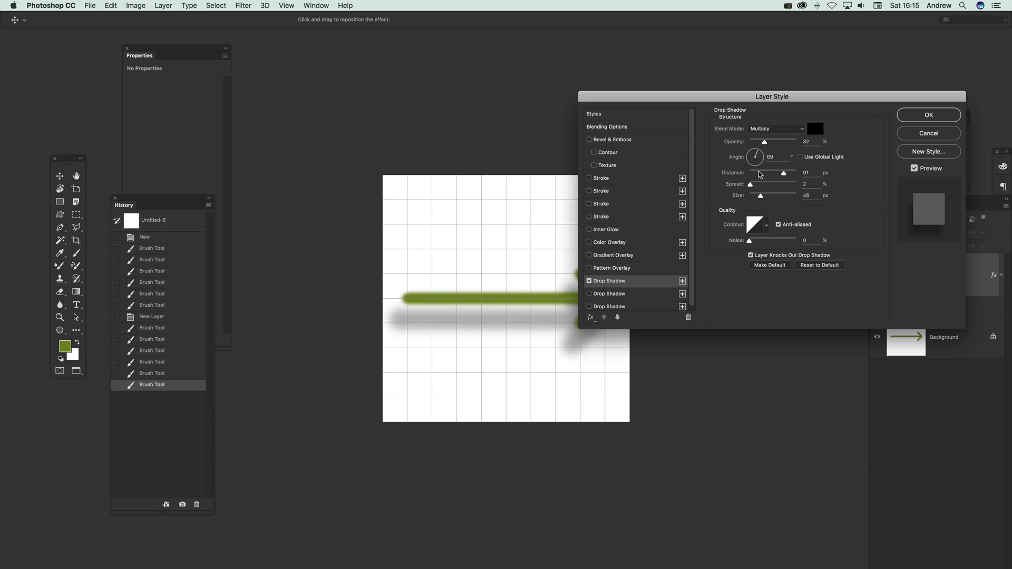
left_click(928, 116)
left_click(167, 6)
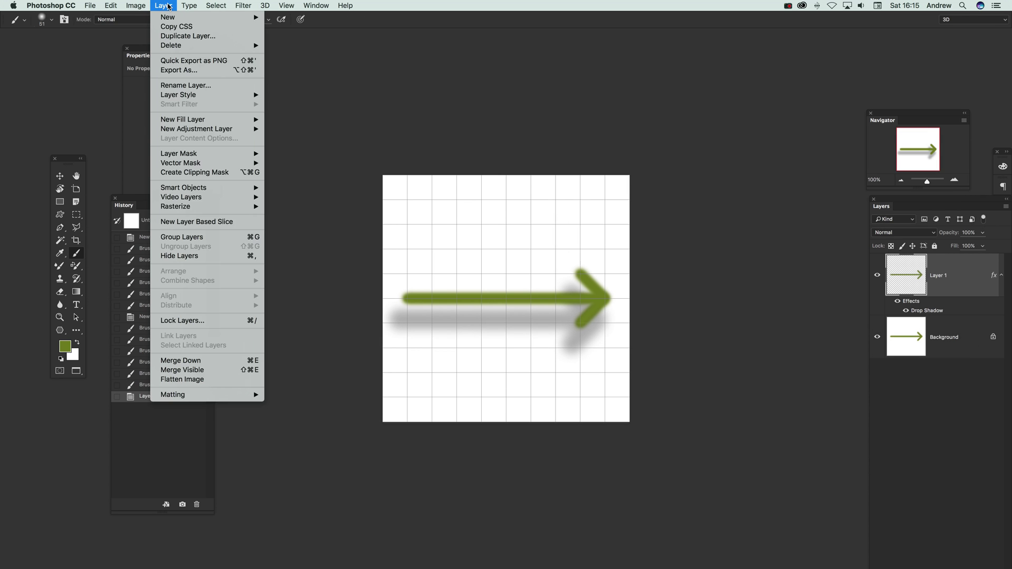
mouse_move(104, 5)
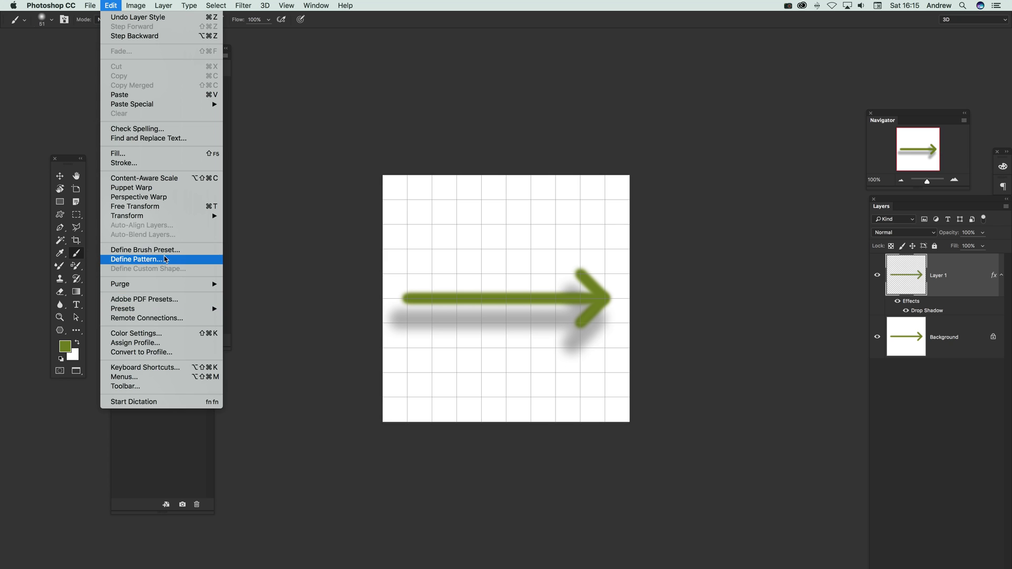
left_click(378, 280)
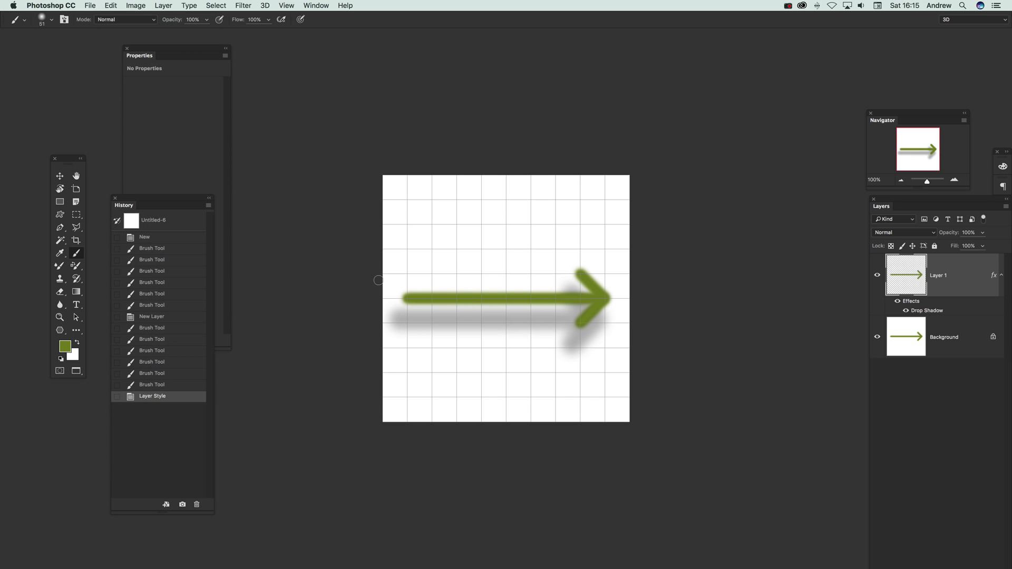